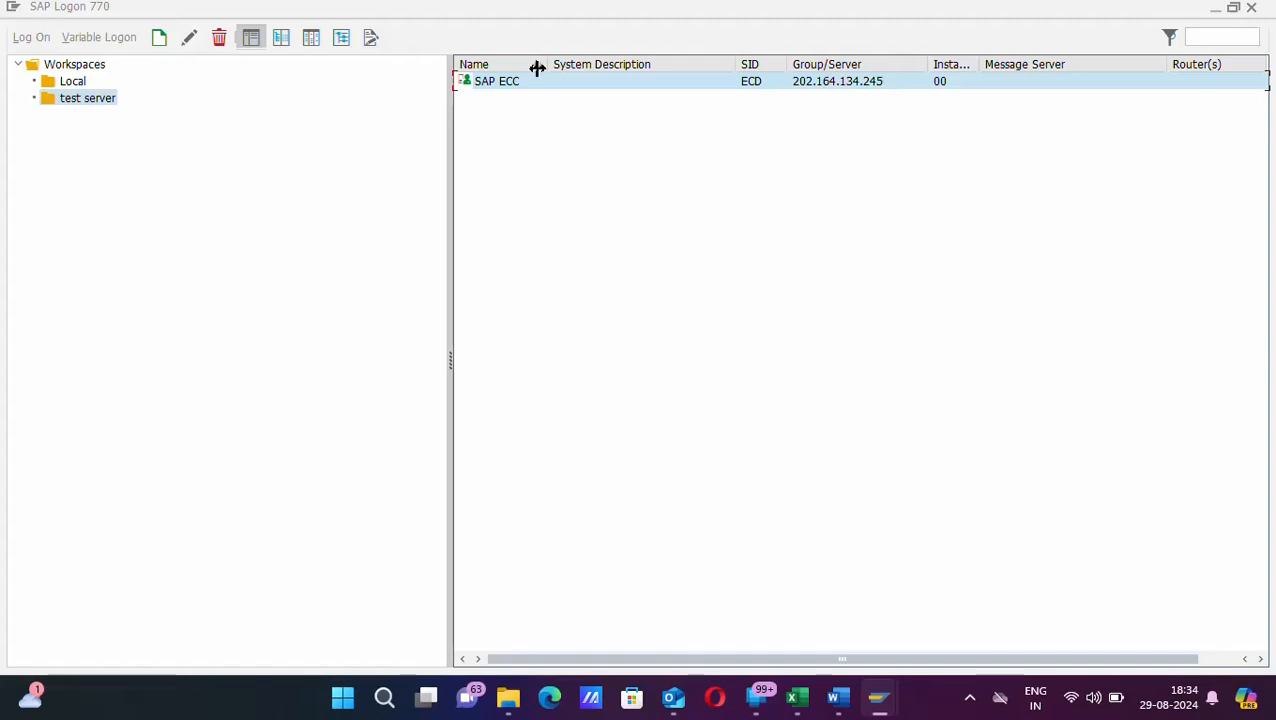
Step: Log on to SAP ECC with the remembered user name and the account password
double_click(510, 83)
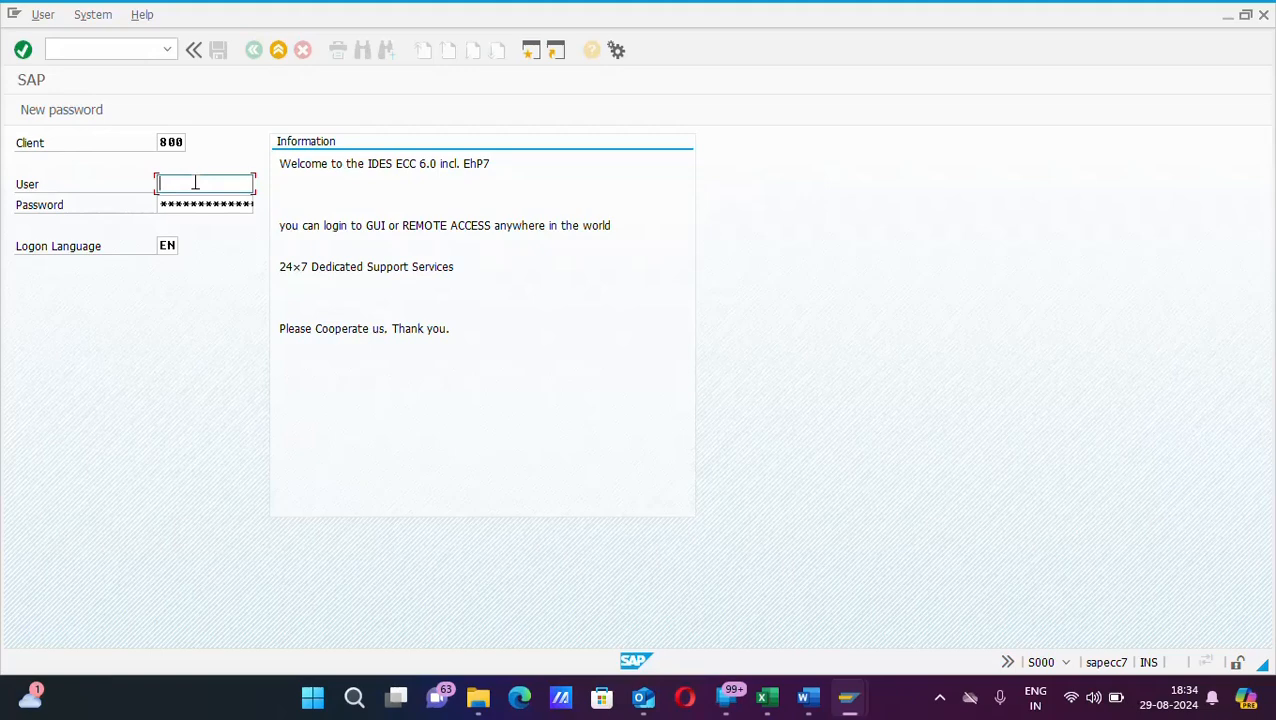
text(P)
key(Down)
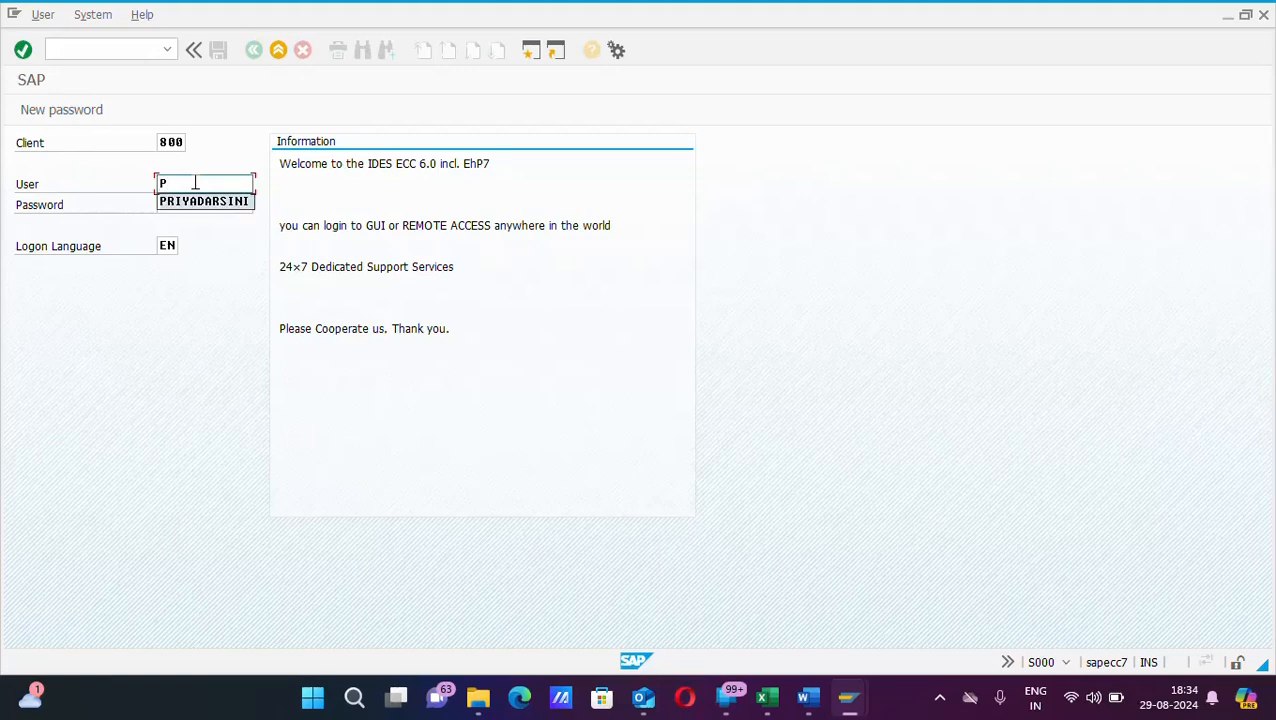
key(Return)
key(Tab)
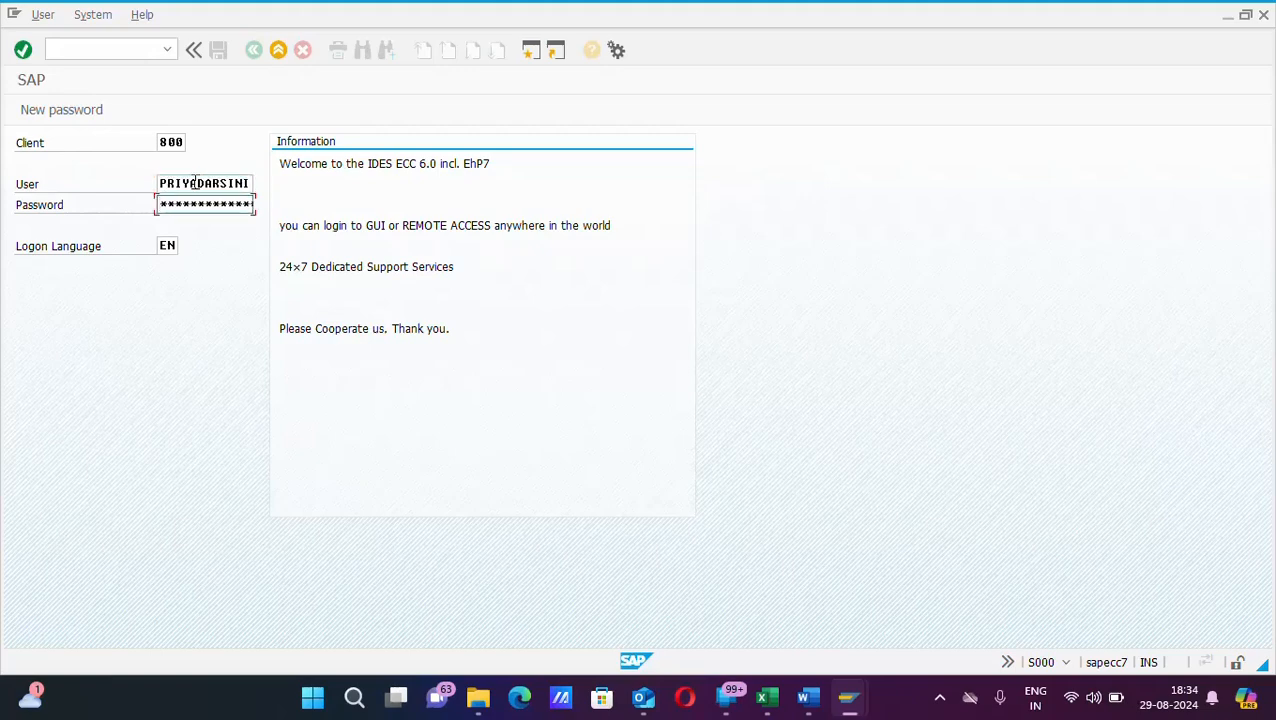
text(********)
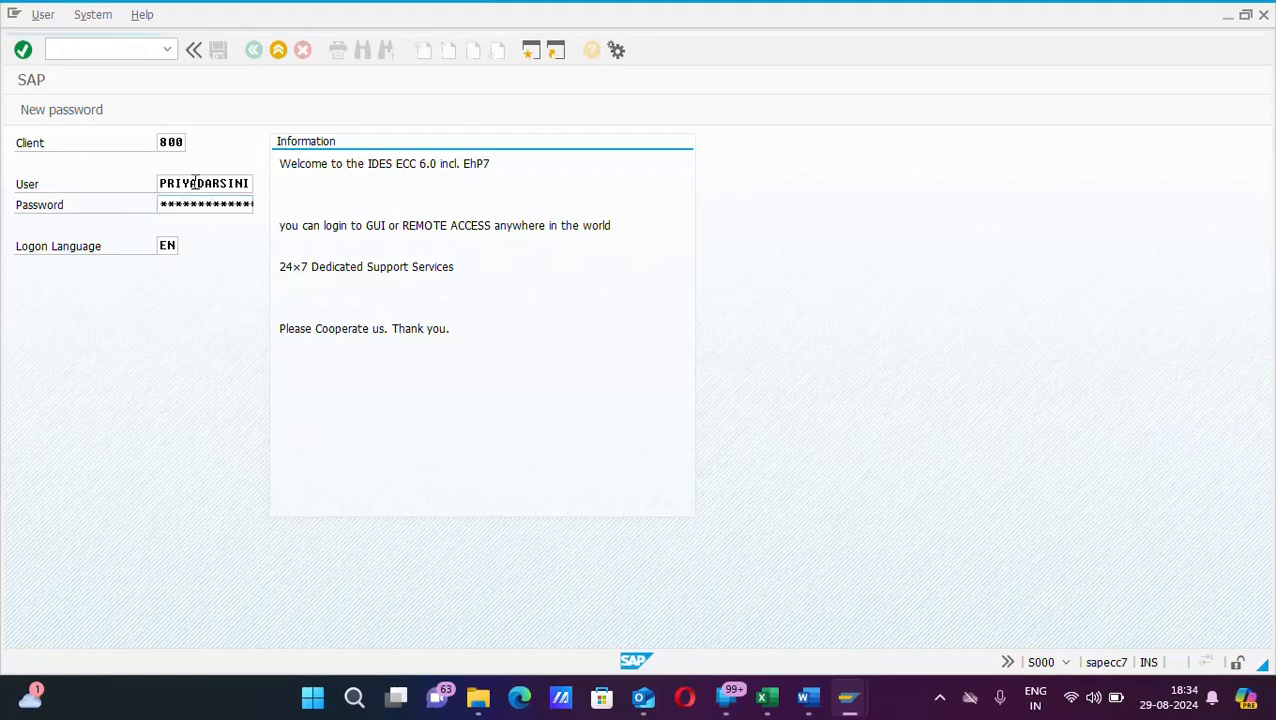
key(Return)
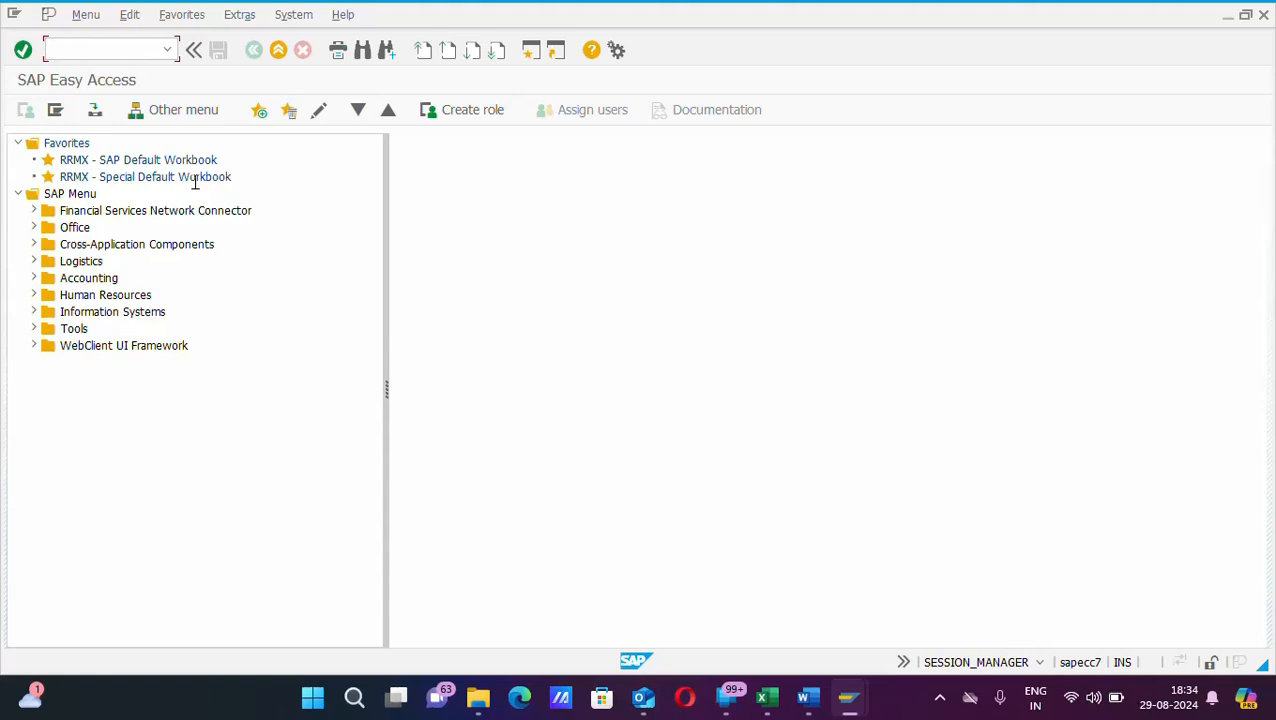
Step: Launch F-28 Incoming Payments via Accounting > Financial Accounting > Accounts Receivable > Document Entry
text(f-28)
click(34, 279)
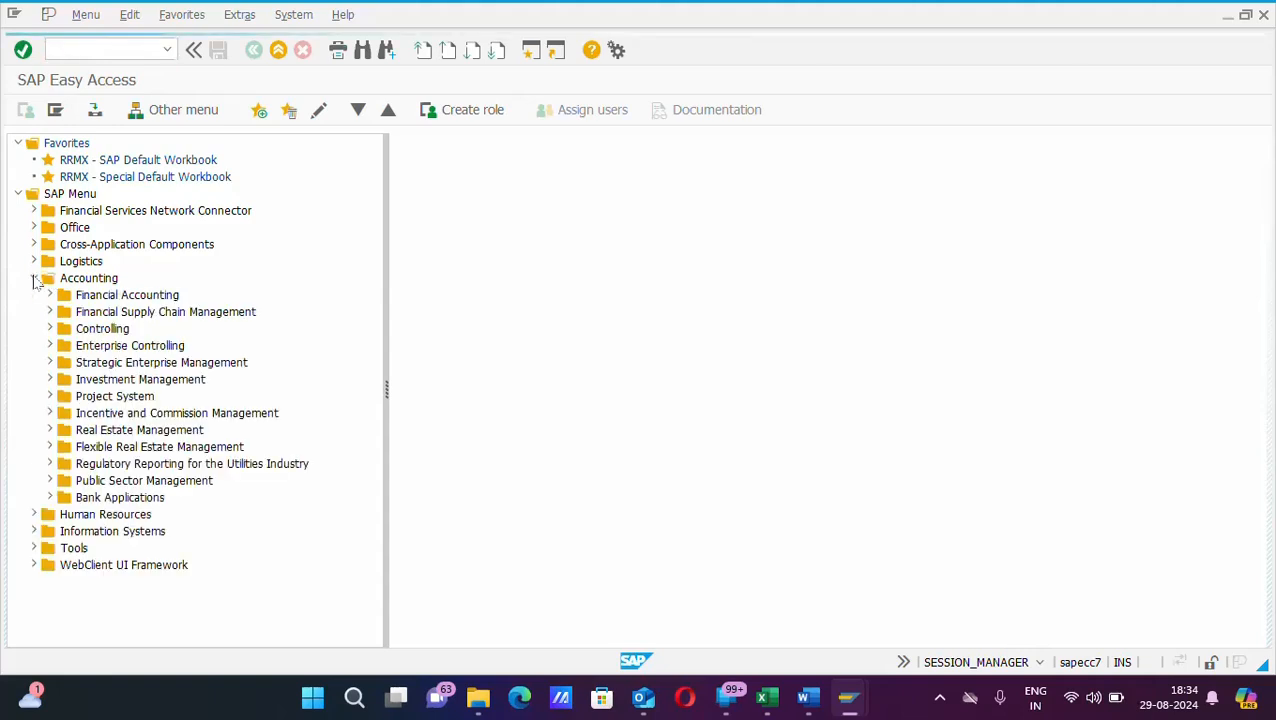
click(50, 295)
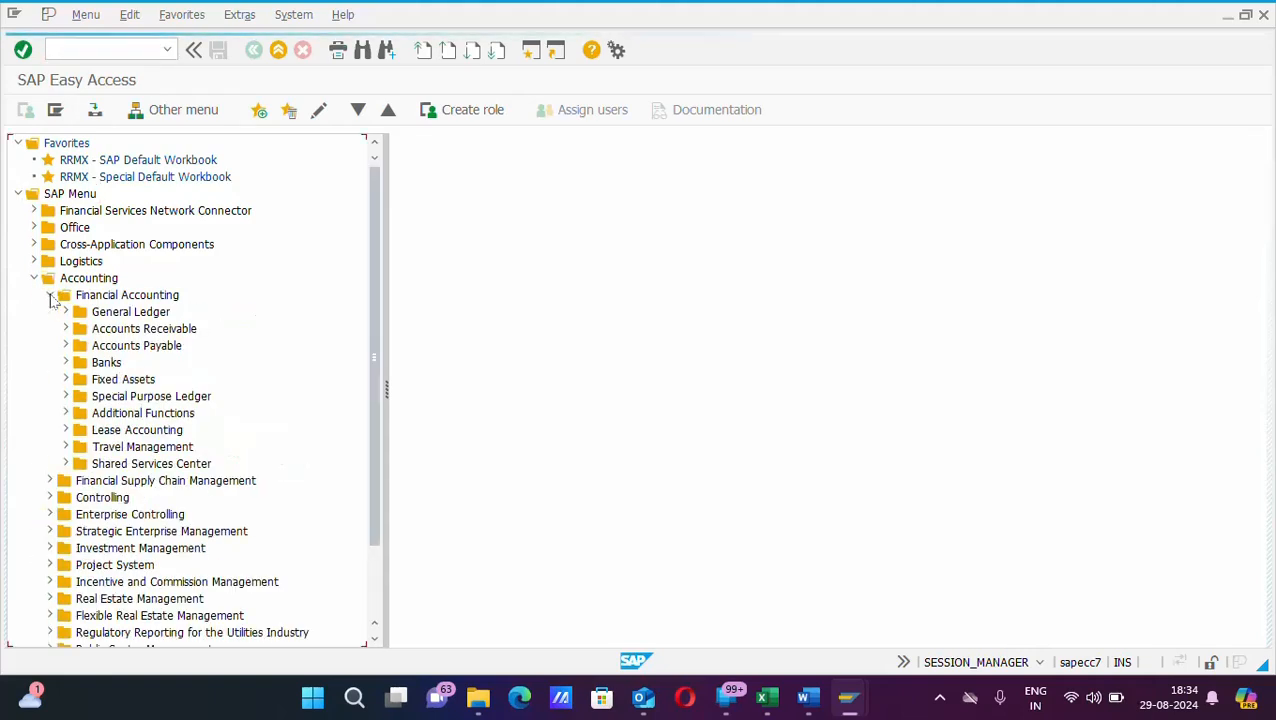
click(66, 312)
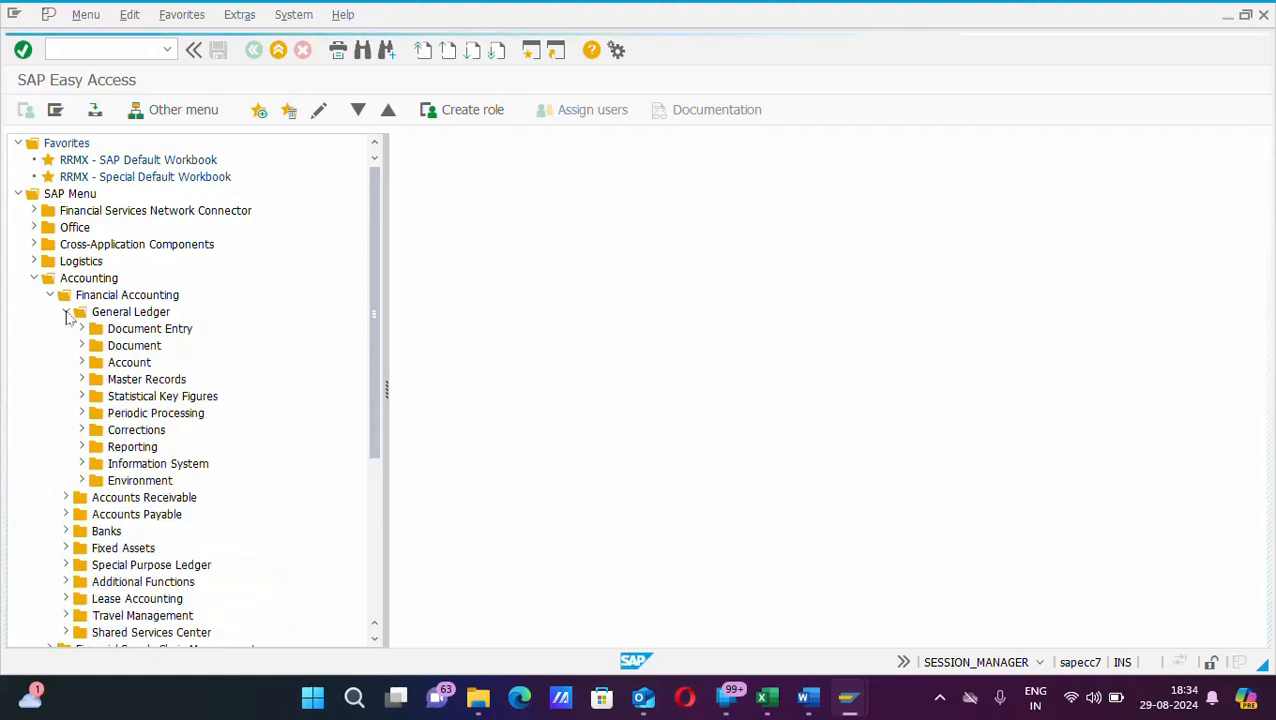
click(66, 312)
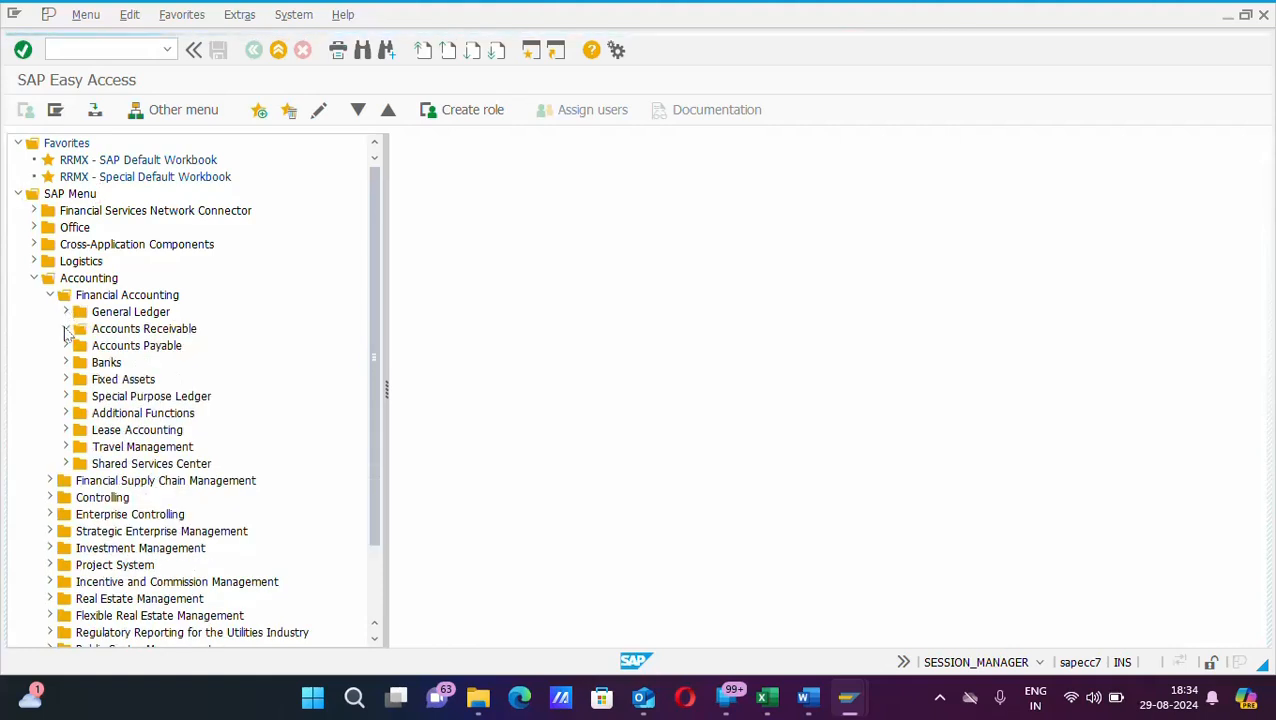
click(66, 329)
click(81, 345)
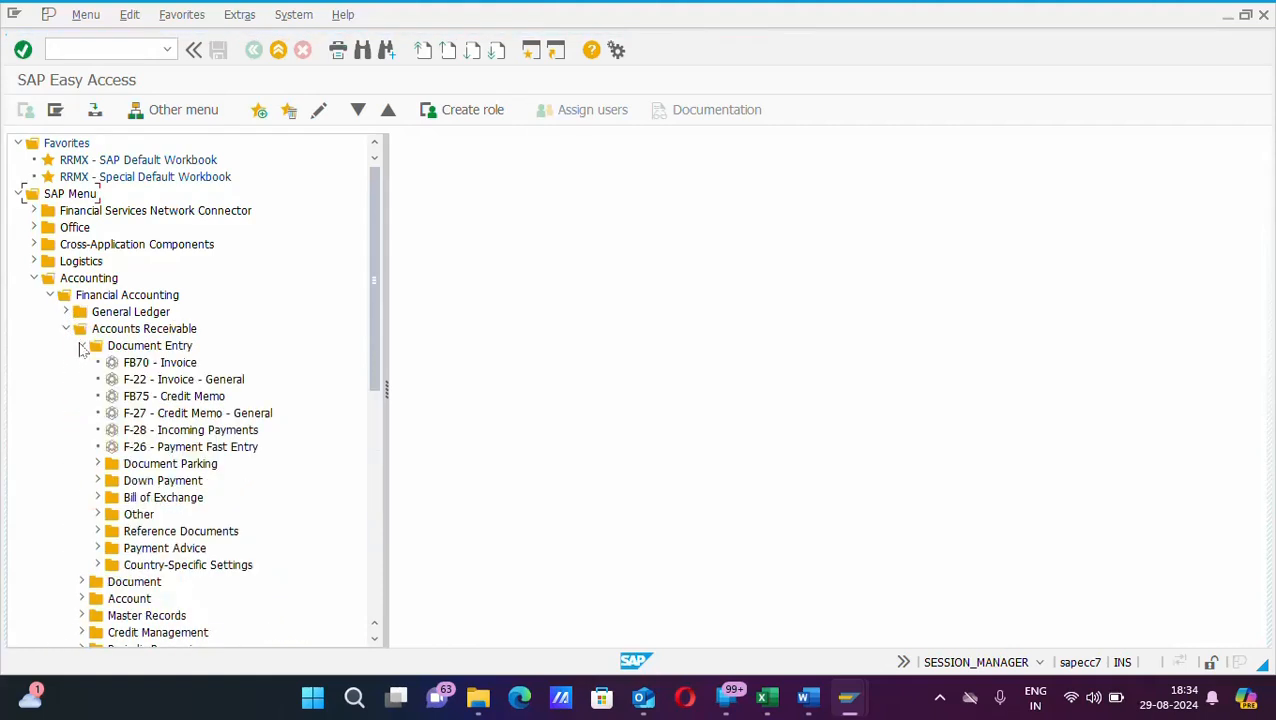
double_click(141, 433)
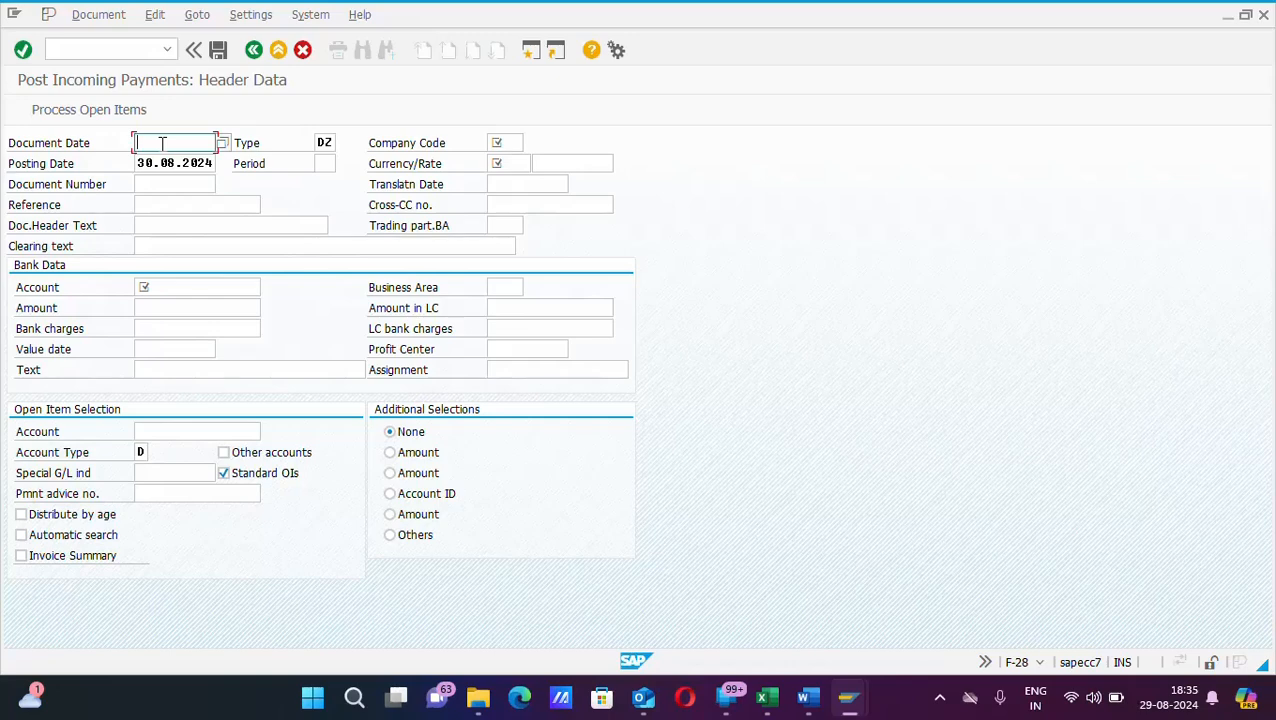
Step: Enter document date 29082024, company code aon and currency inr in the payment header
text(29082024)
key(Tab)
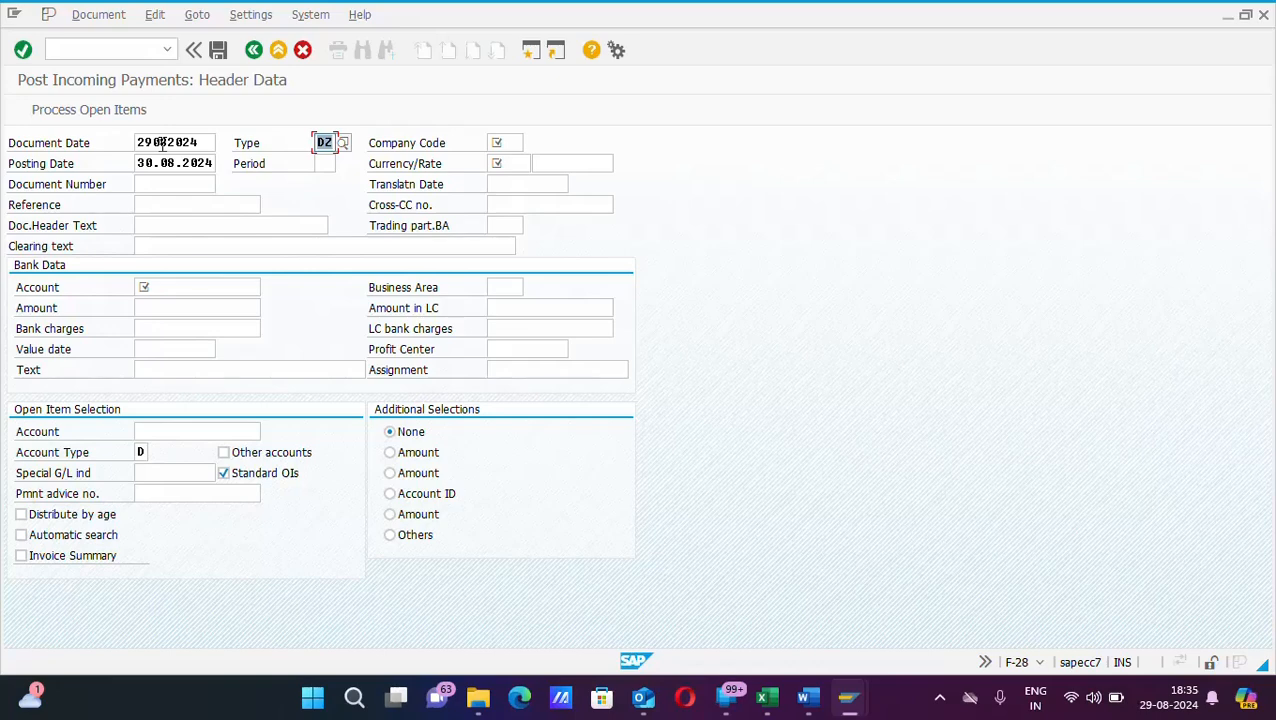
key(Tab)
text(aon)
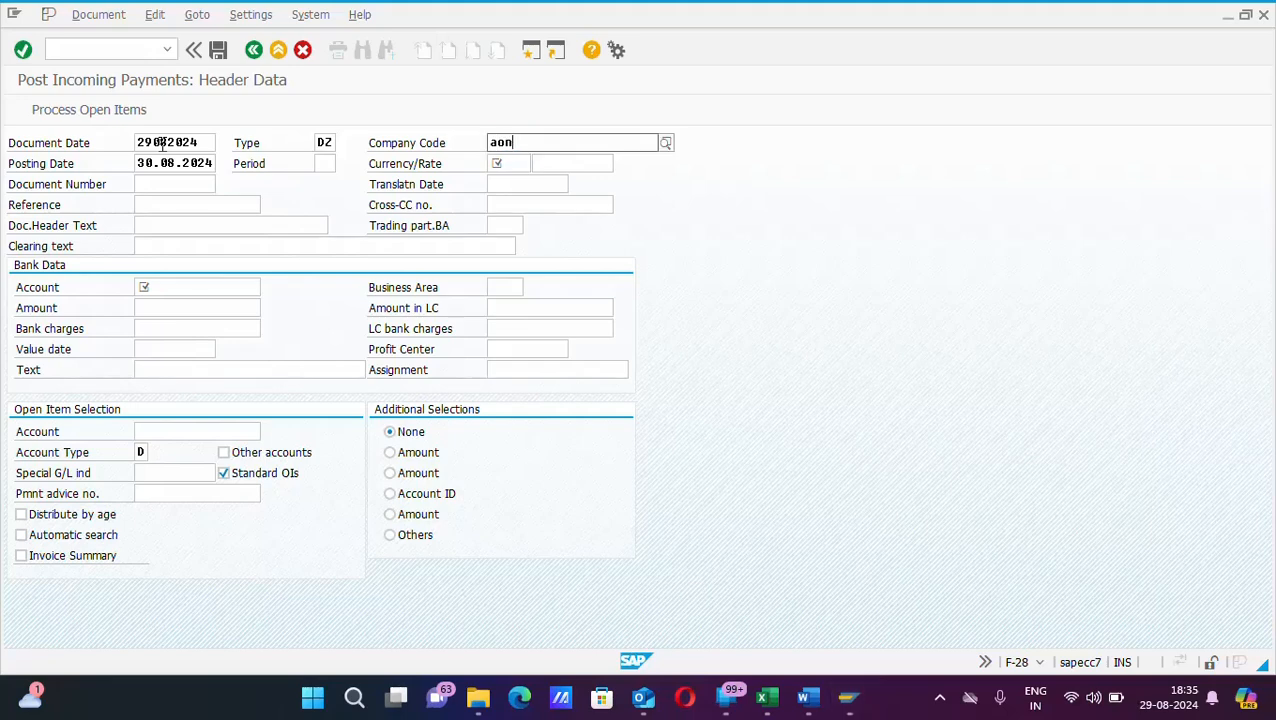
key(Tab)
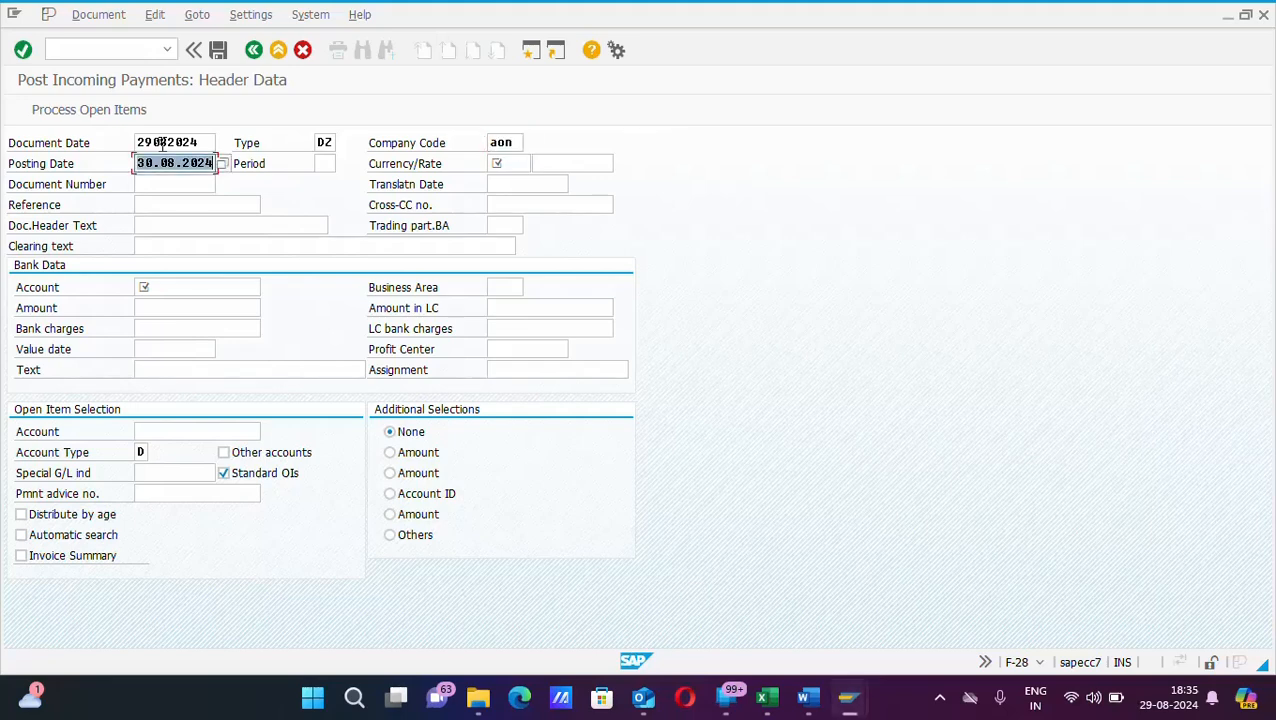
key(Tab)
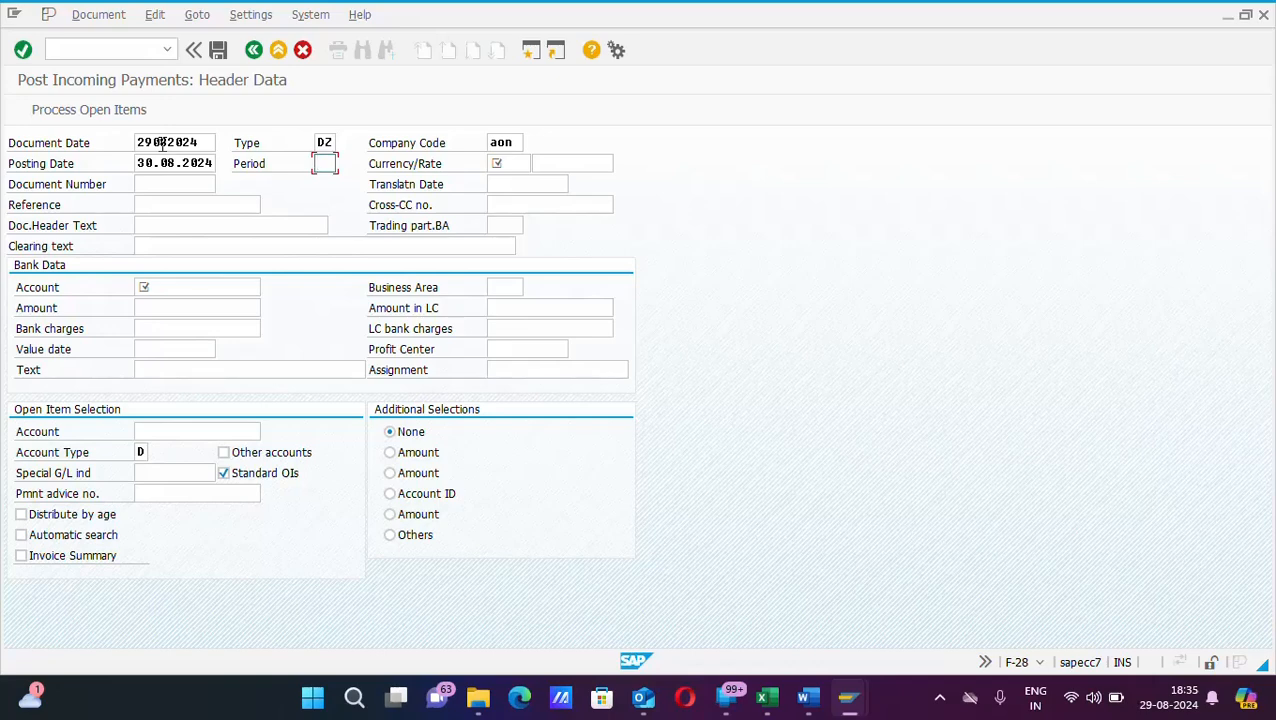
key(Tab)
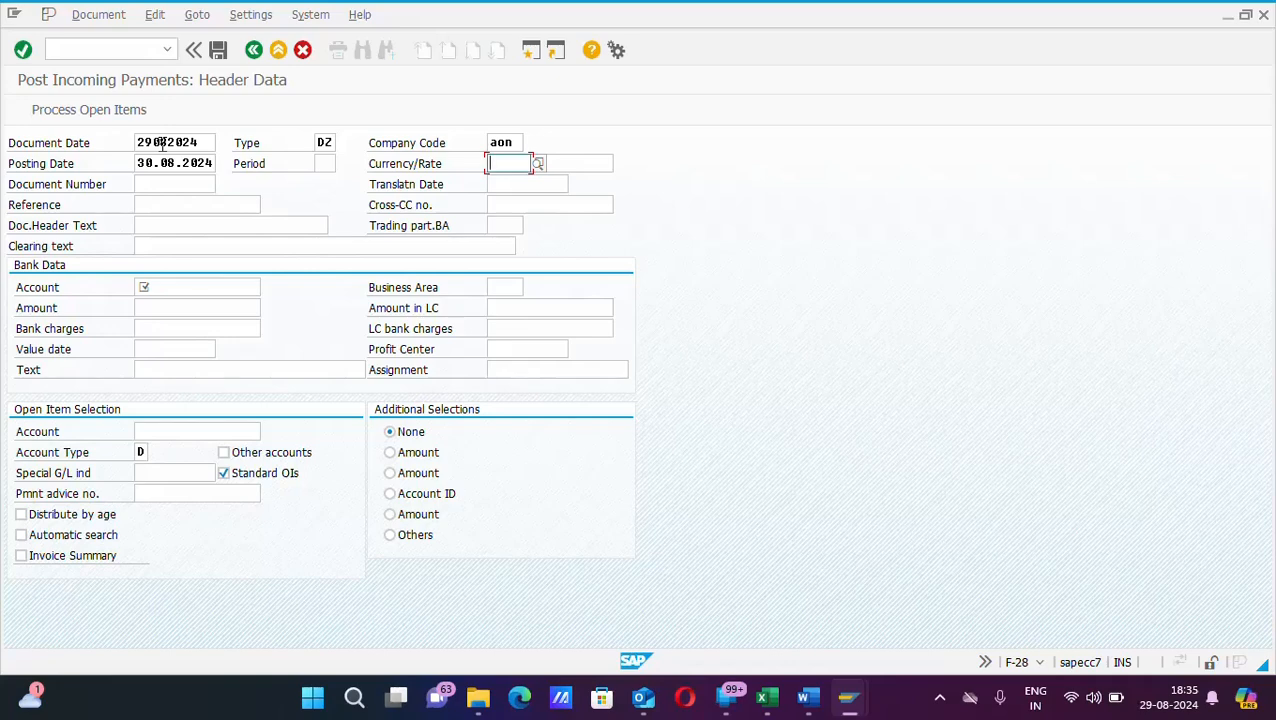
text(inr)
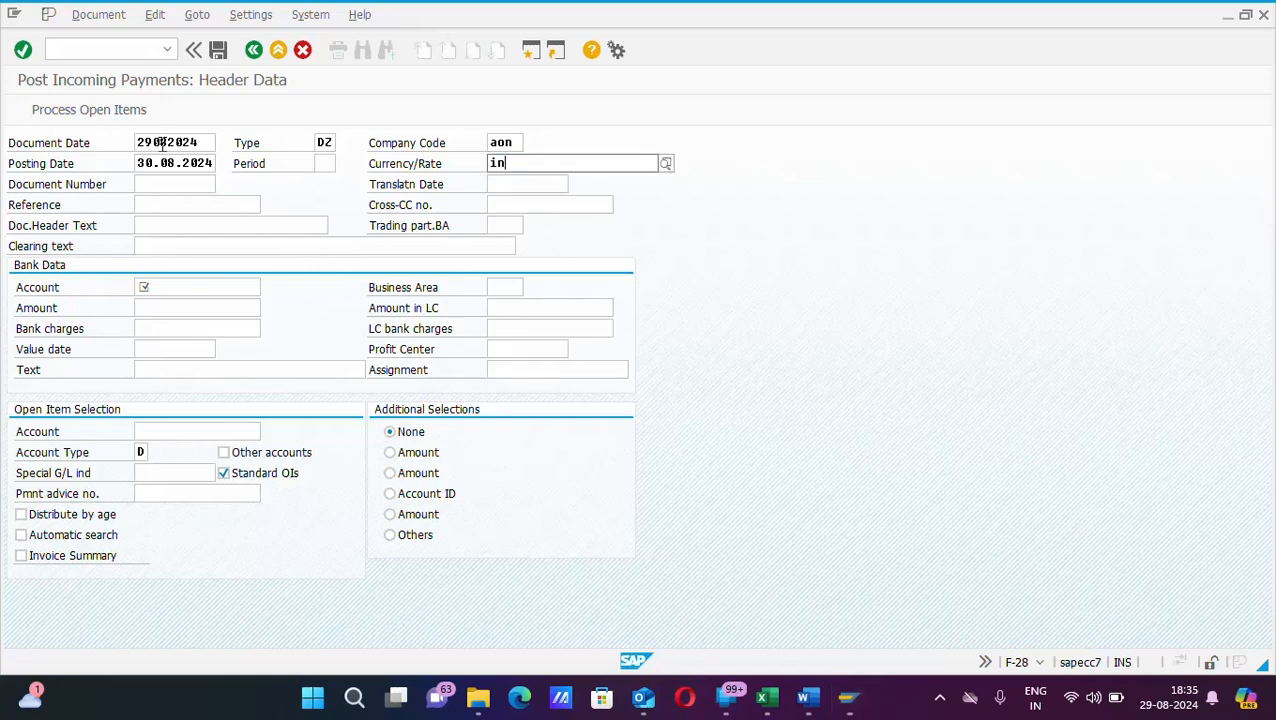
key(Tab)
key(Tab)
key(Tab)
key(Tab)
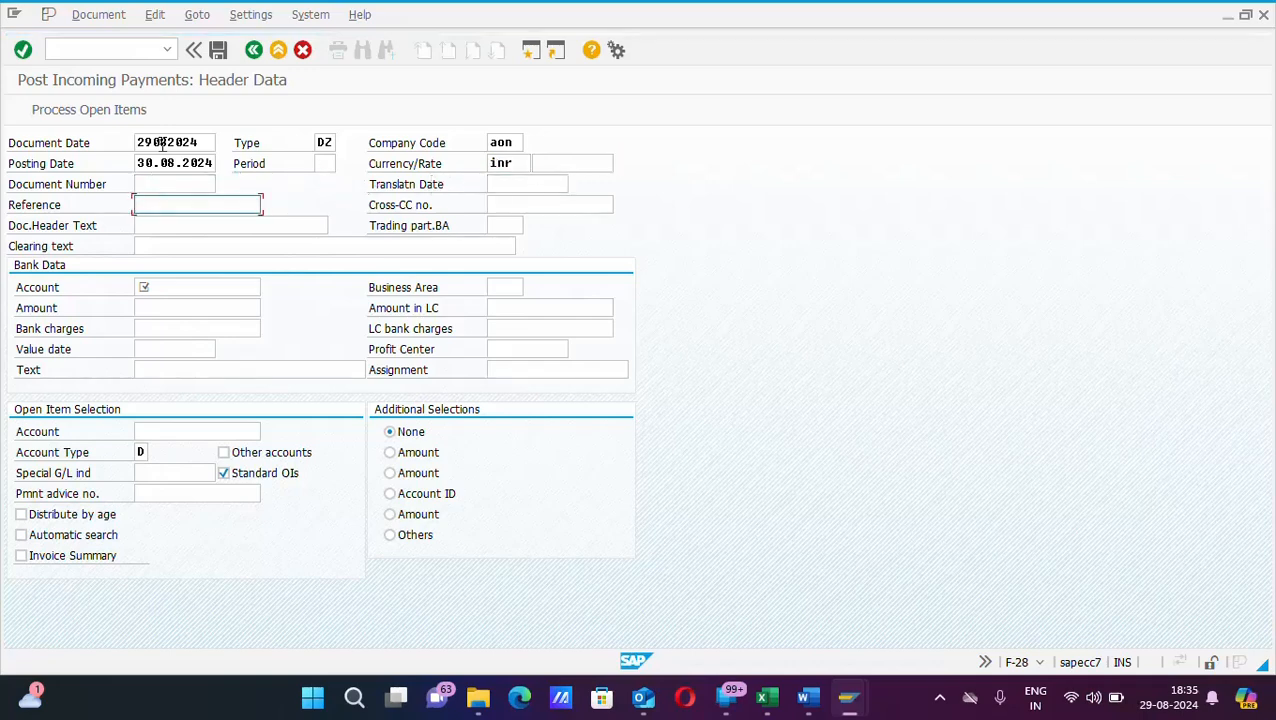
Step: Fill in reference INV0123 and document header text TEST
text(t)
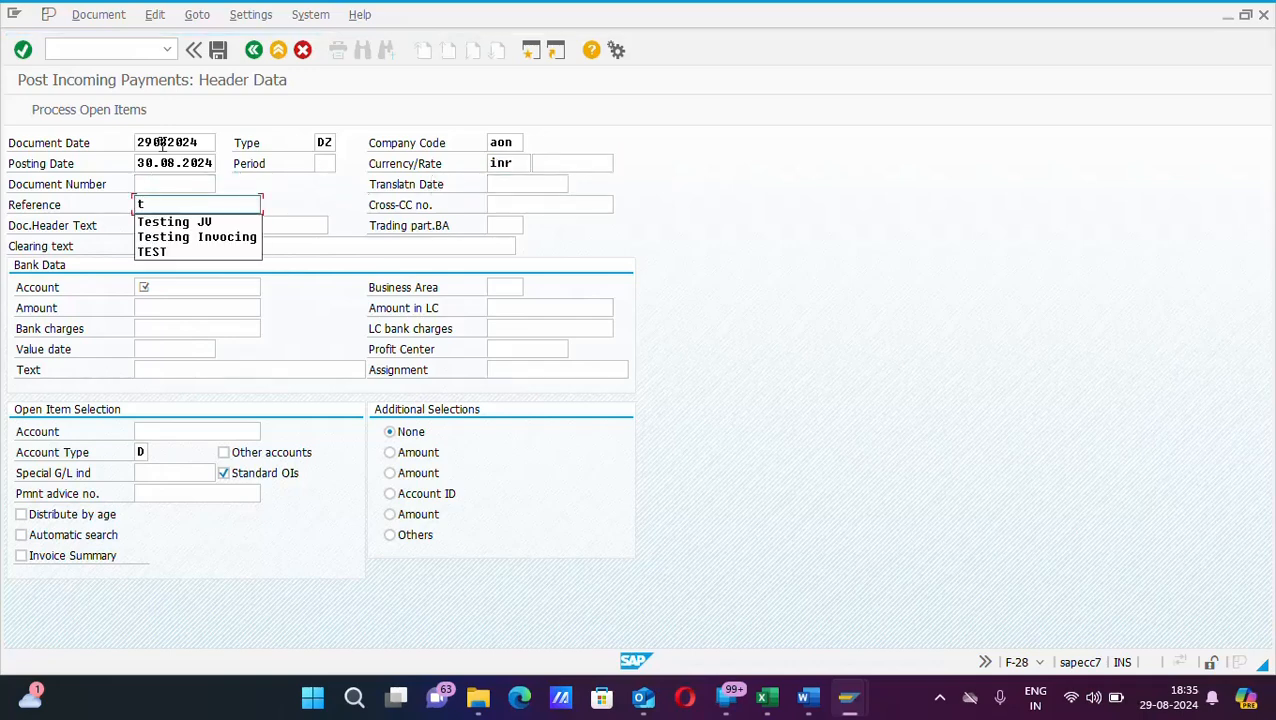
key(BackSpace)
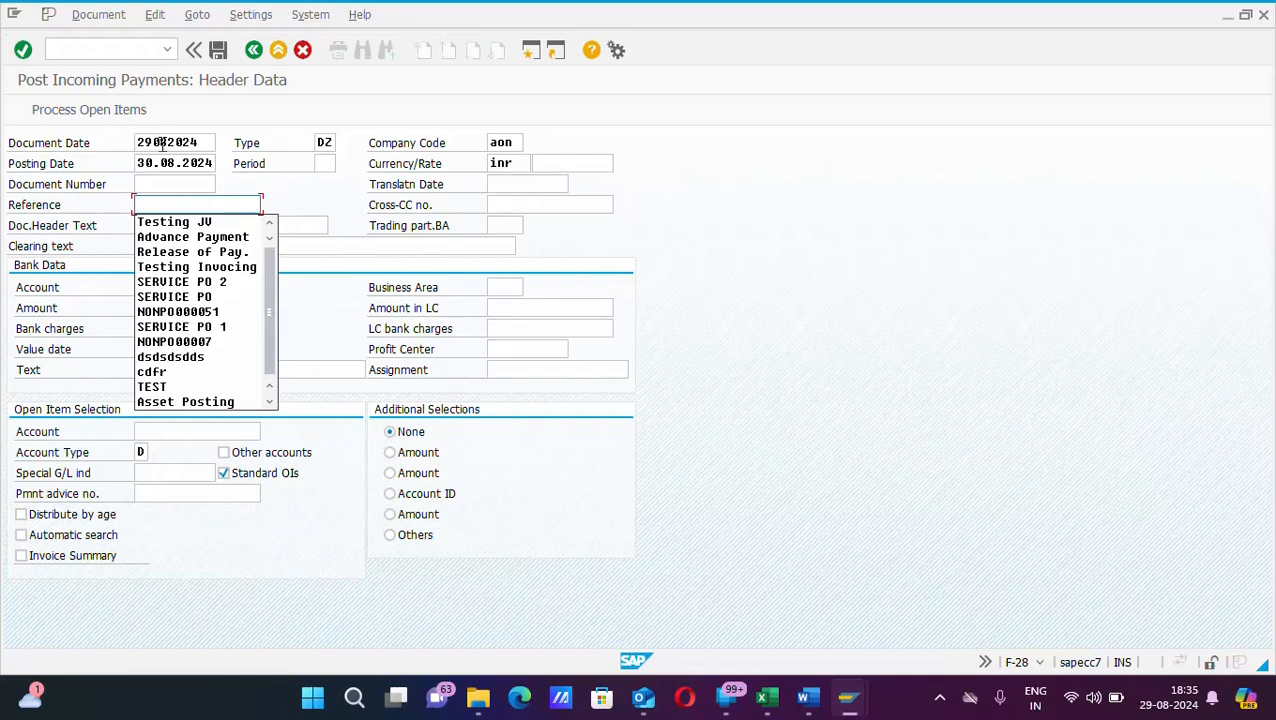
text(INU)
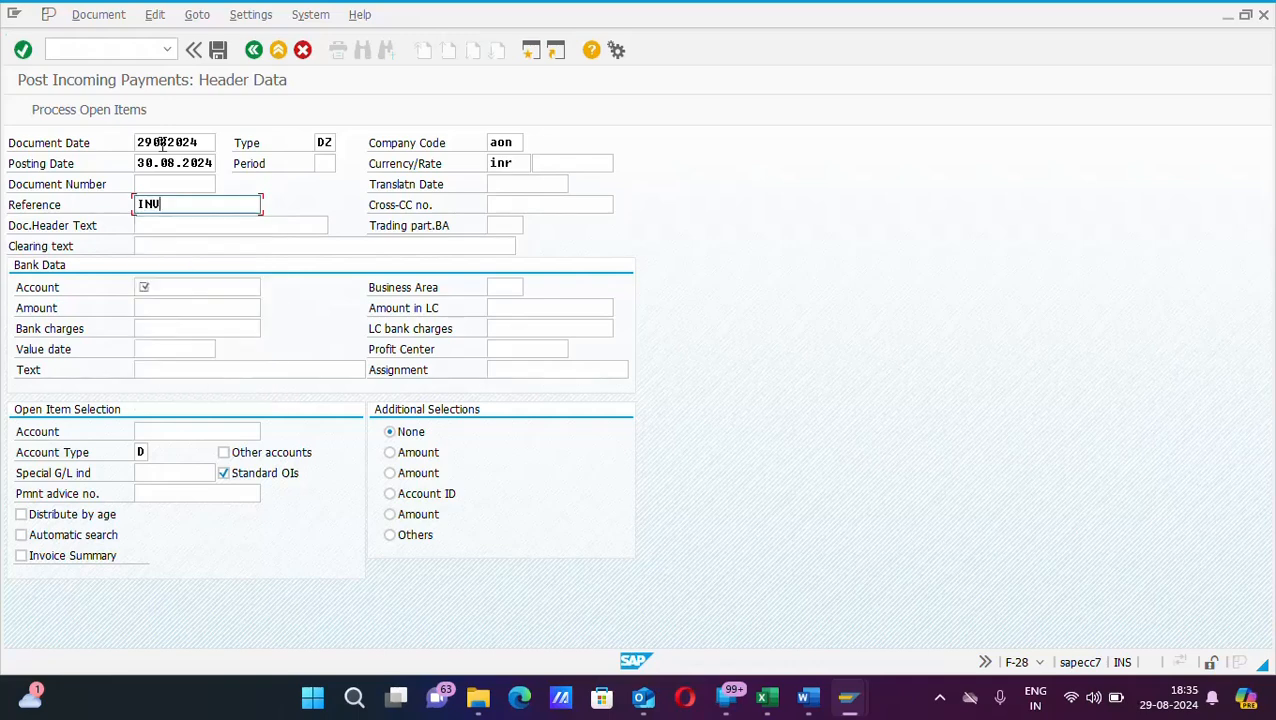
text(0123)
key(Tab)
key(Tab)
key(Tab)
key(Tab)
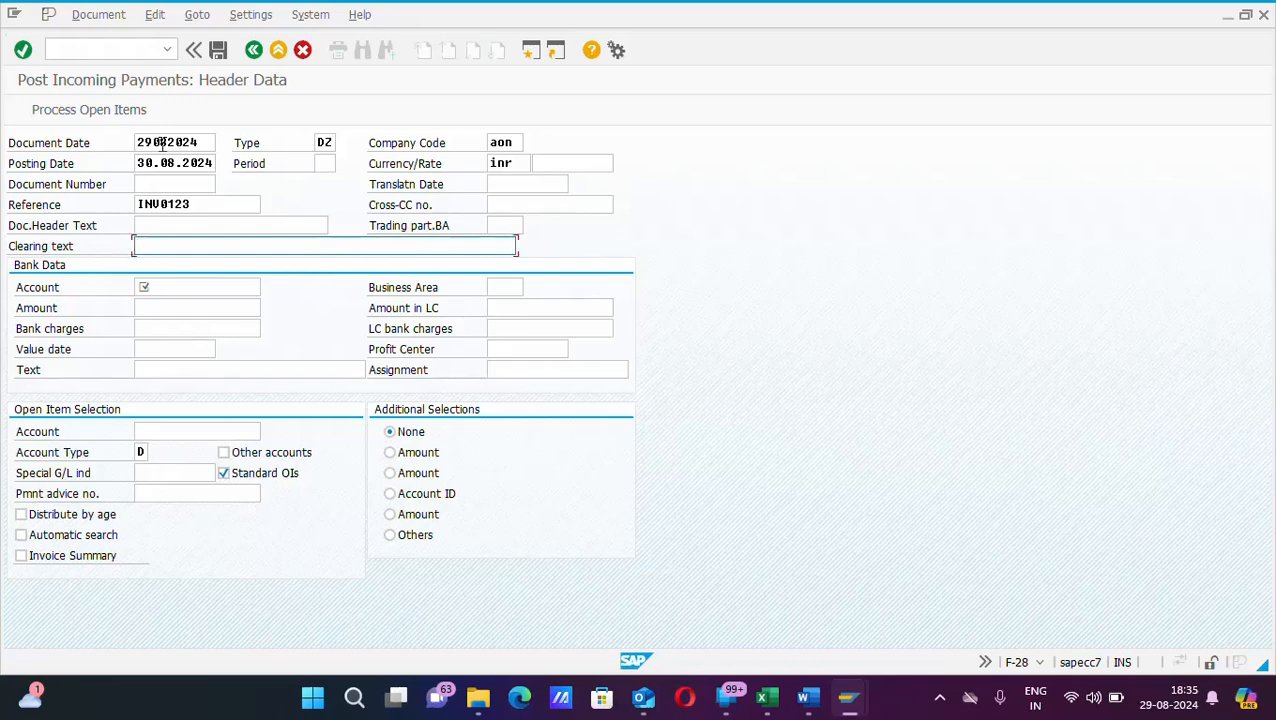
key(shift+Tab)
key(shift+Tab)
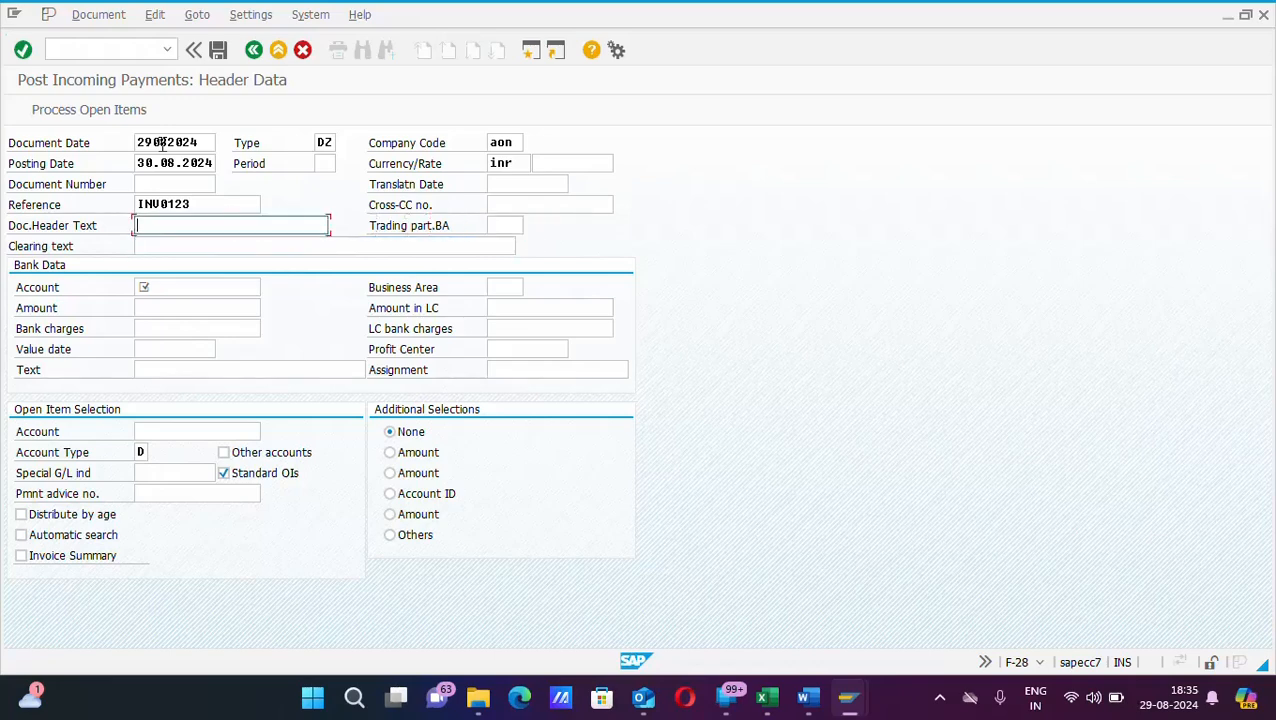
text(TEST)
key(Tab)
key(Tab)
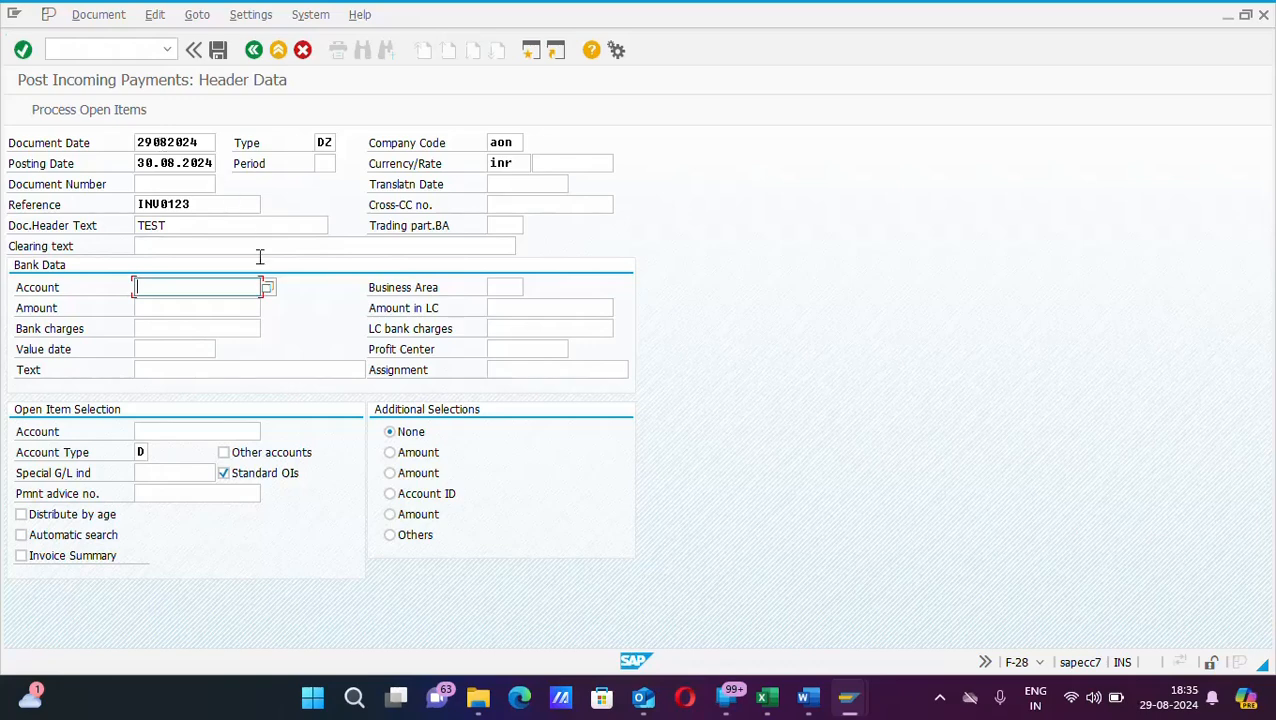
Step: Select G/L account 100001 (Bank Account) from company AON's list as the bank data account
click(268, 289)
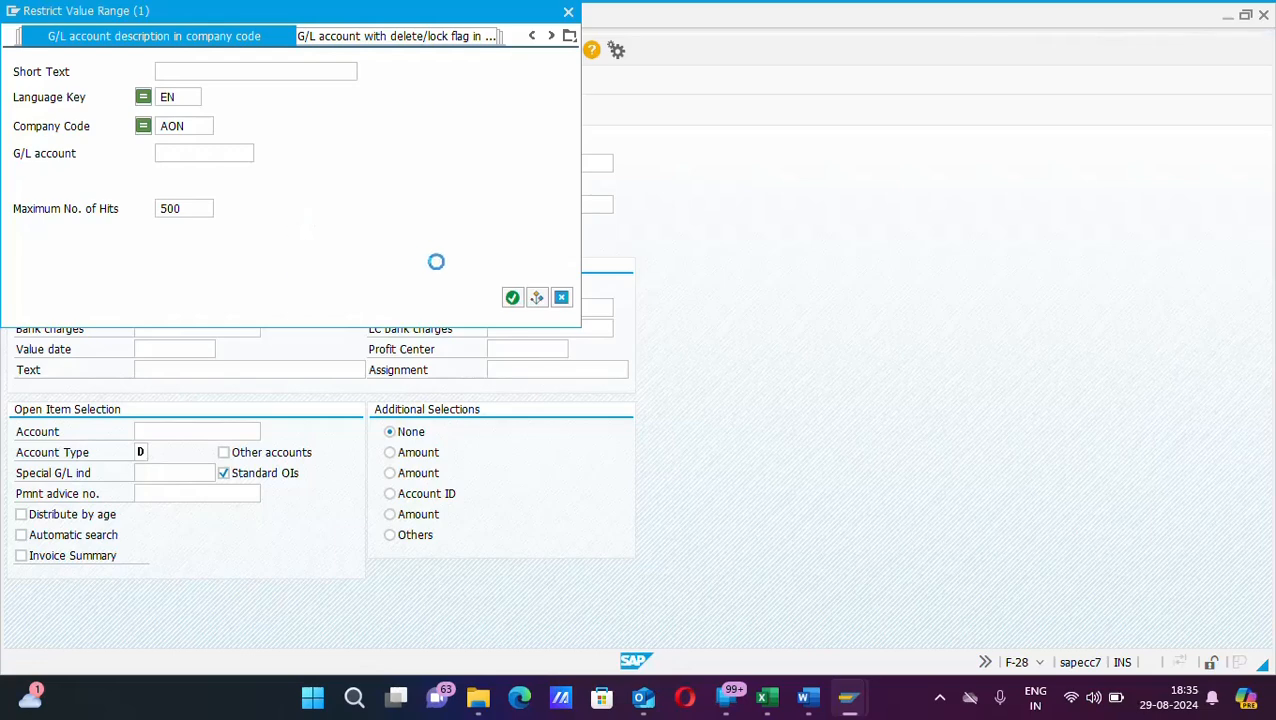
click(512, 299)
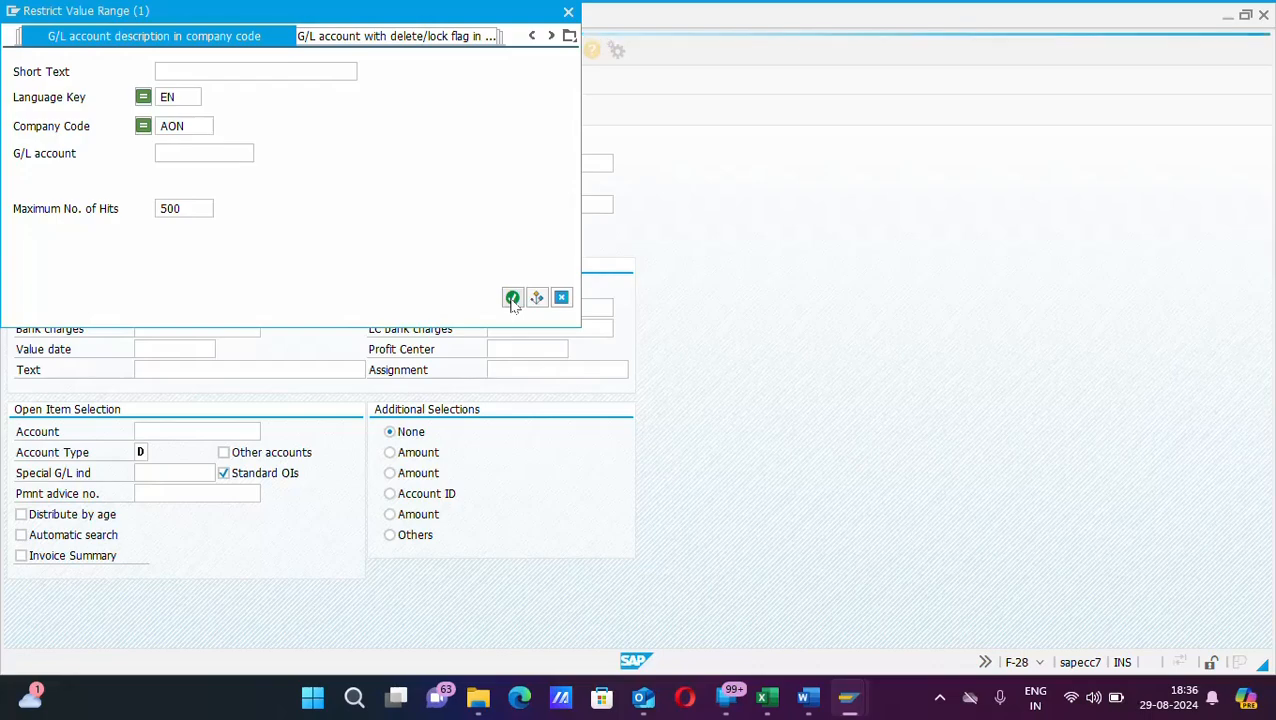
click(512, 299)
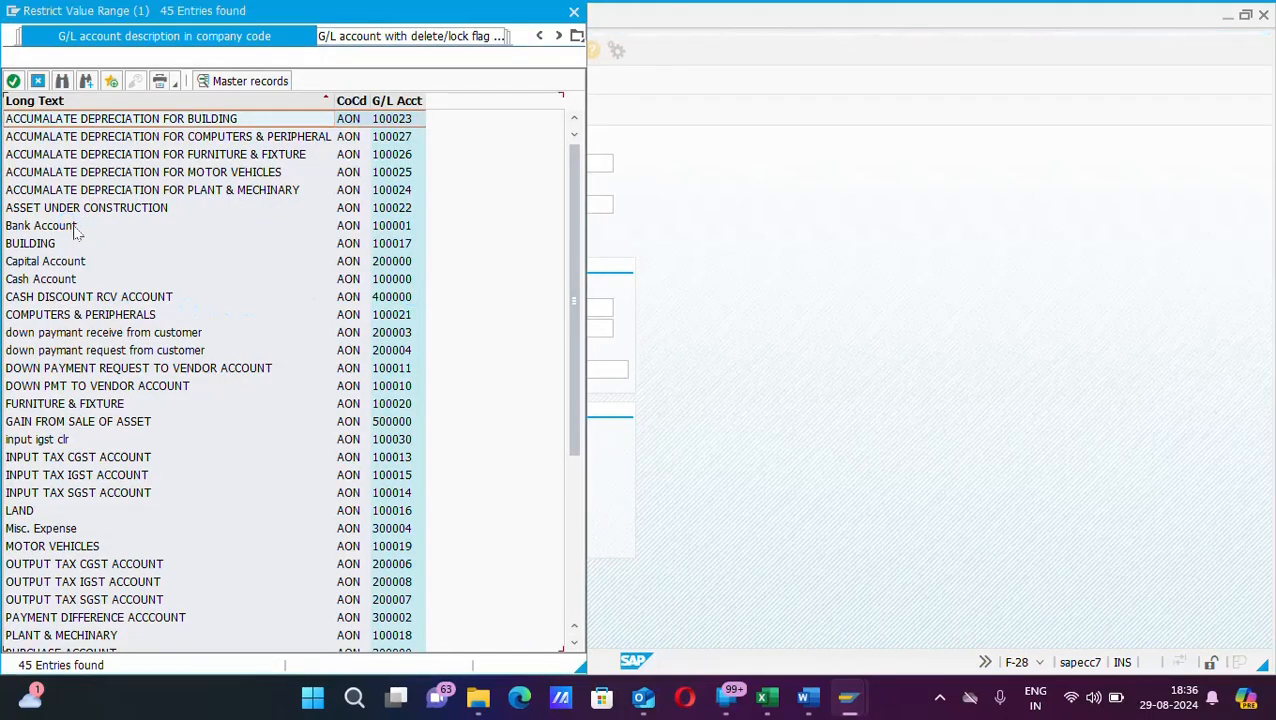
double_click(72, 228)
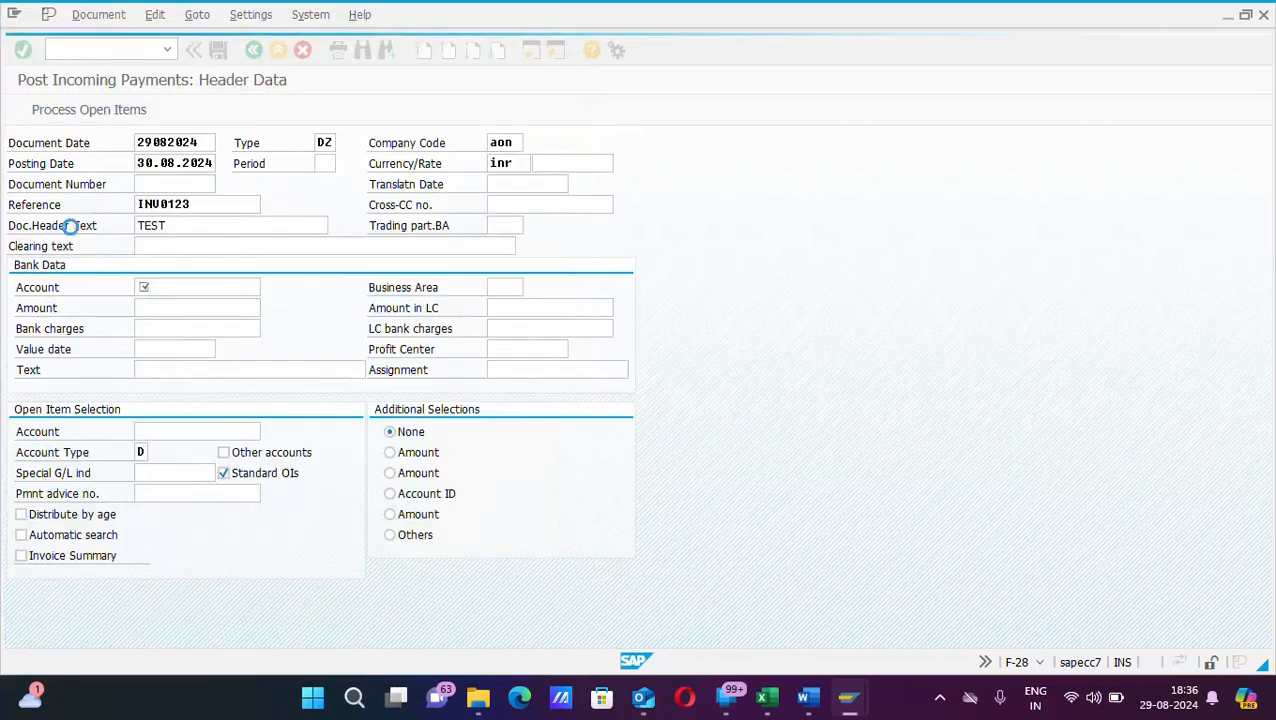
Step: Give bank account 100001 amount 1, value date 29.08.2024 and text TEST
click(167, 310)
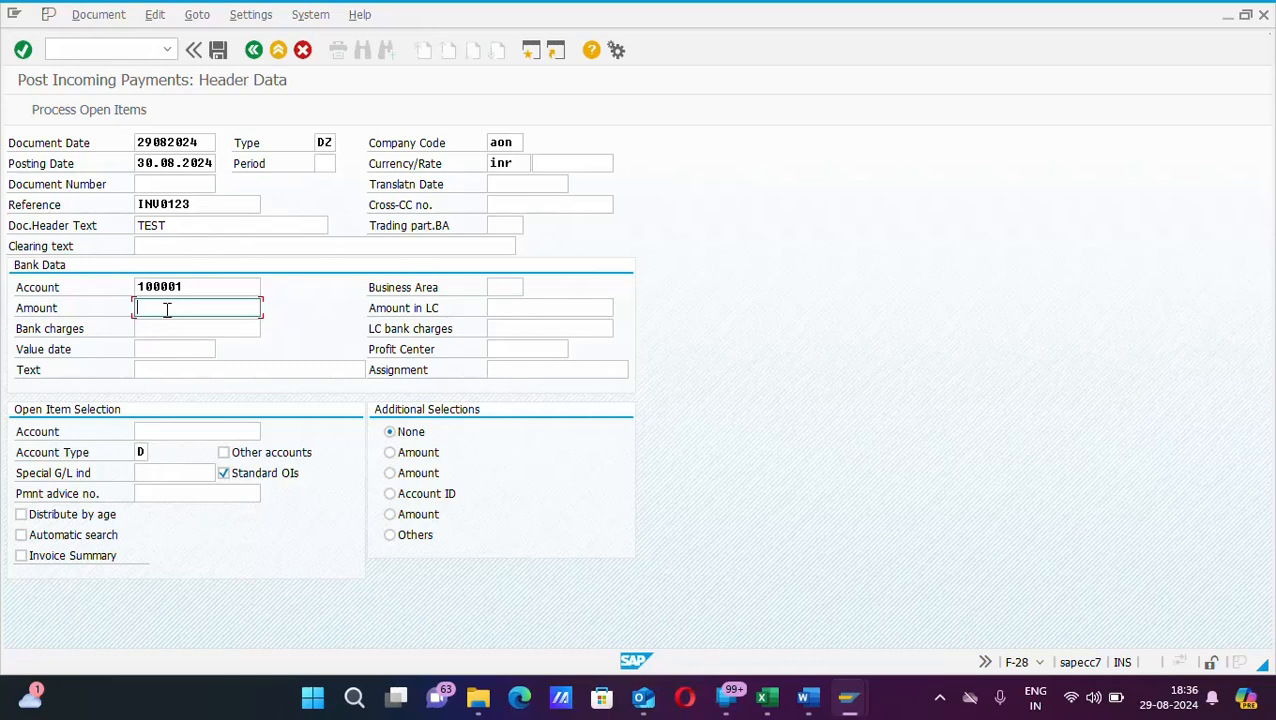
text(1)
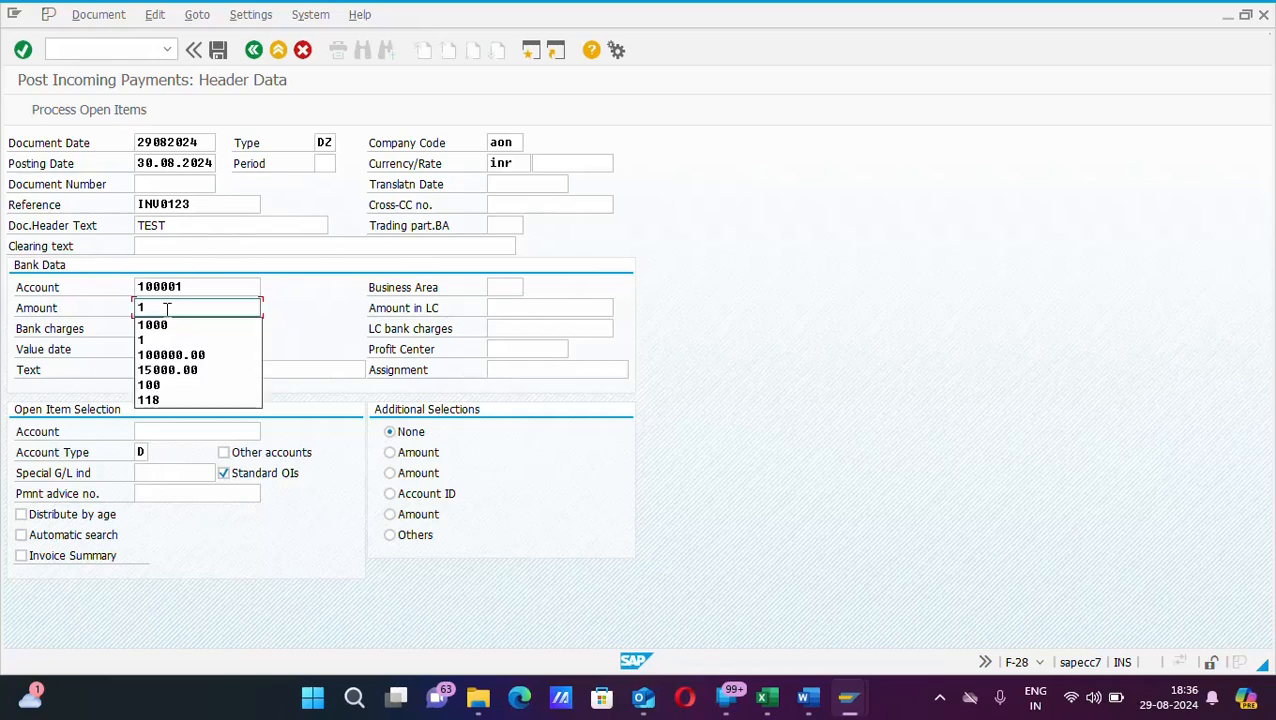
click(285, 308)
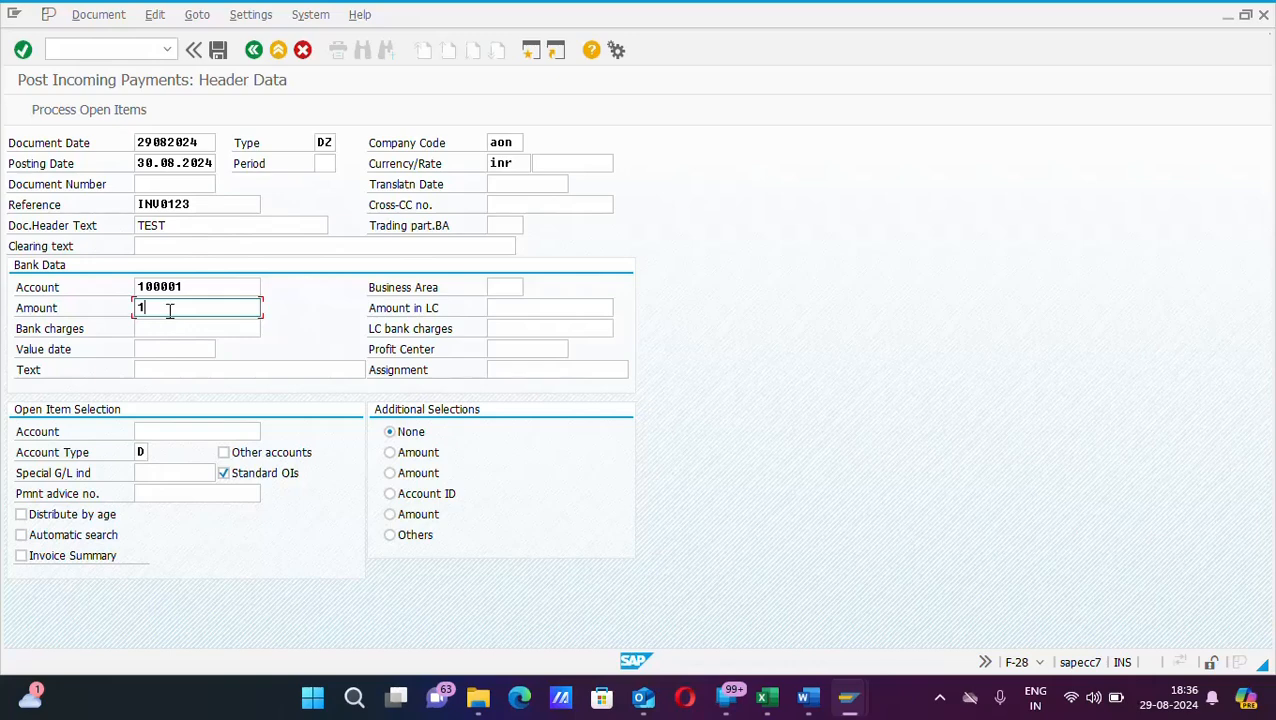
click(497, 289)
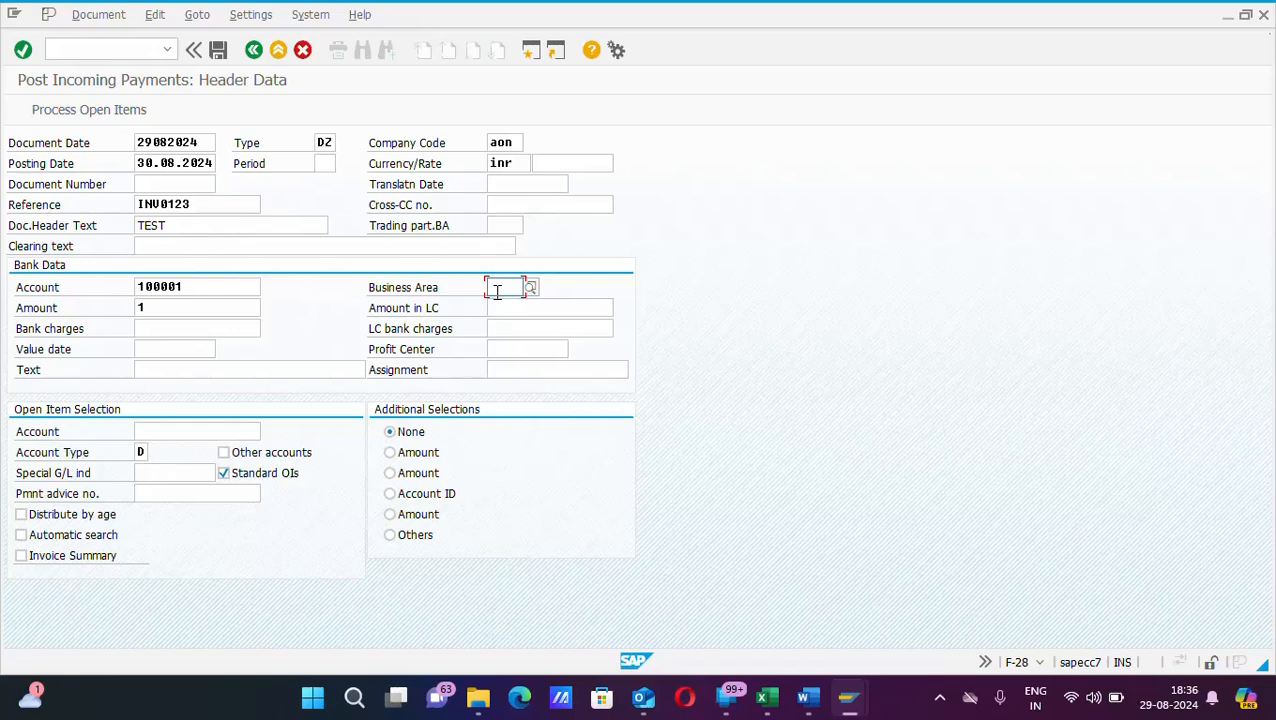
key(Tab)
key(Tab)
key(Tab)
key(Tab)
key(Tab)
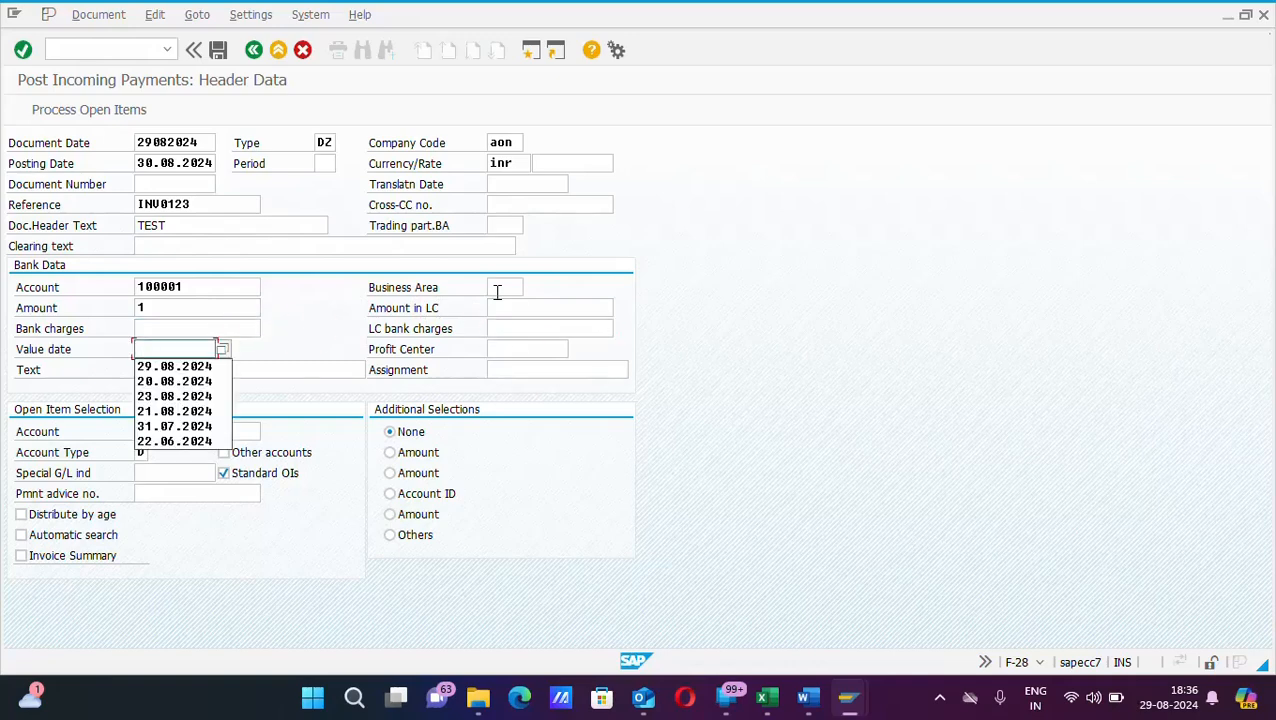
key(Down)
key(Return)
key(Tab)
key(Tab)
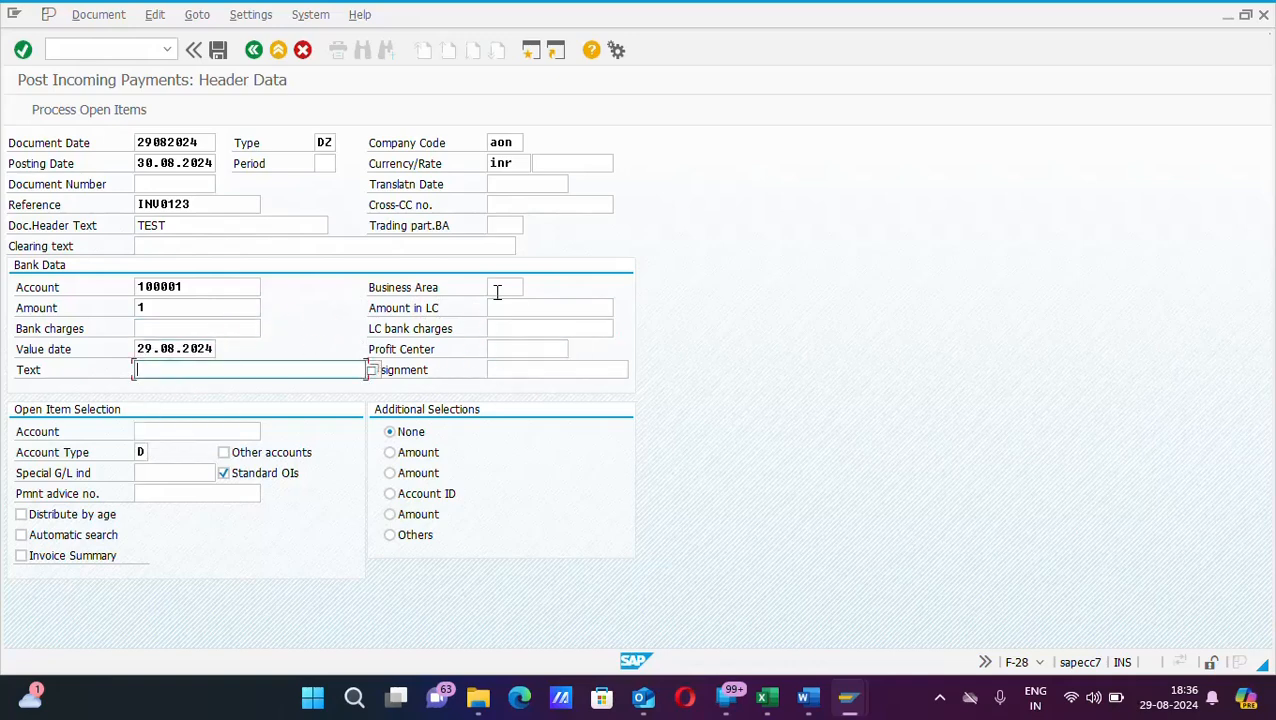
text(TEST)
key(Tab)
key(Tab)
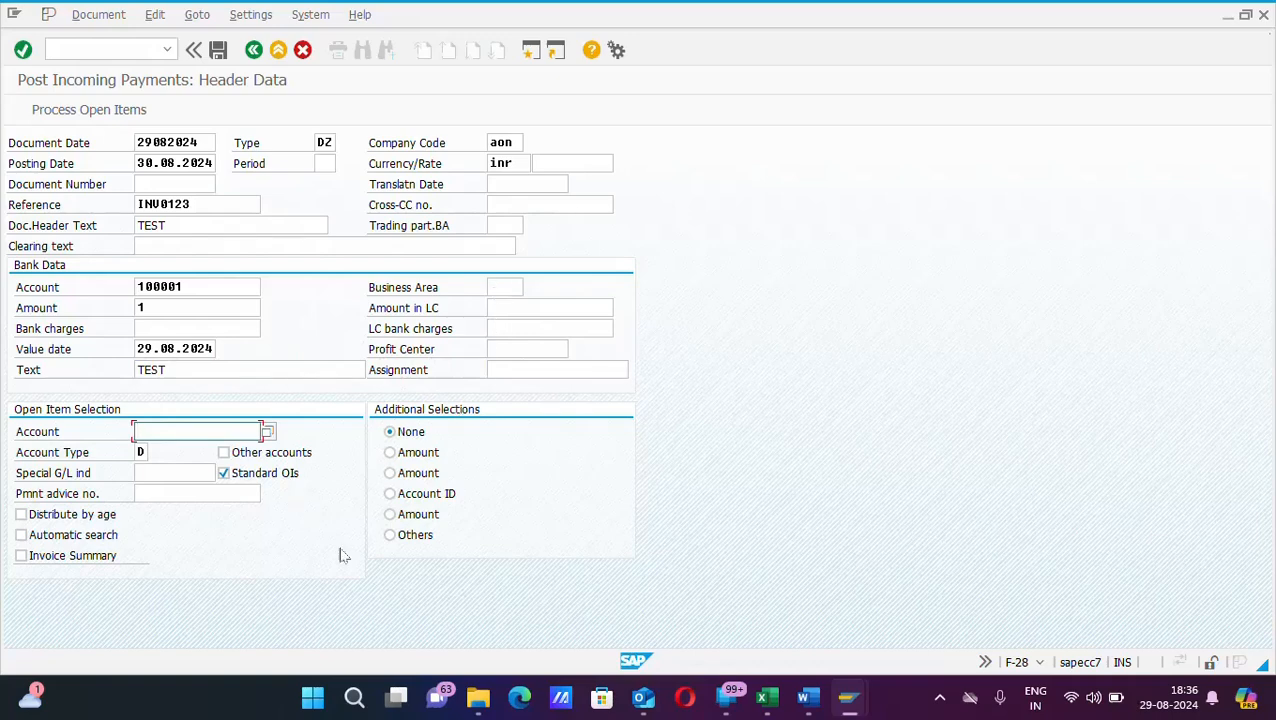
Step: Choose BALCO POWER PLANT, customer 5201, from company AON's customer list for open item selection
click(269, 433)
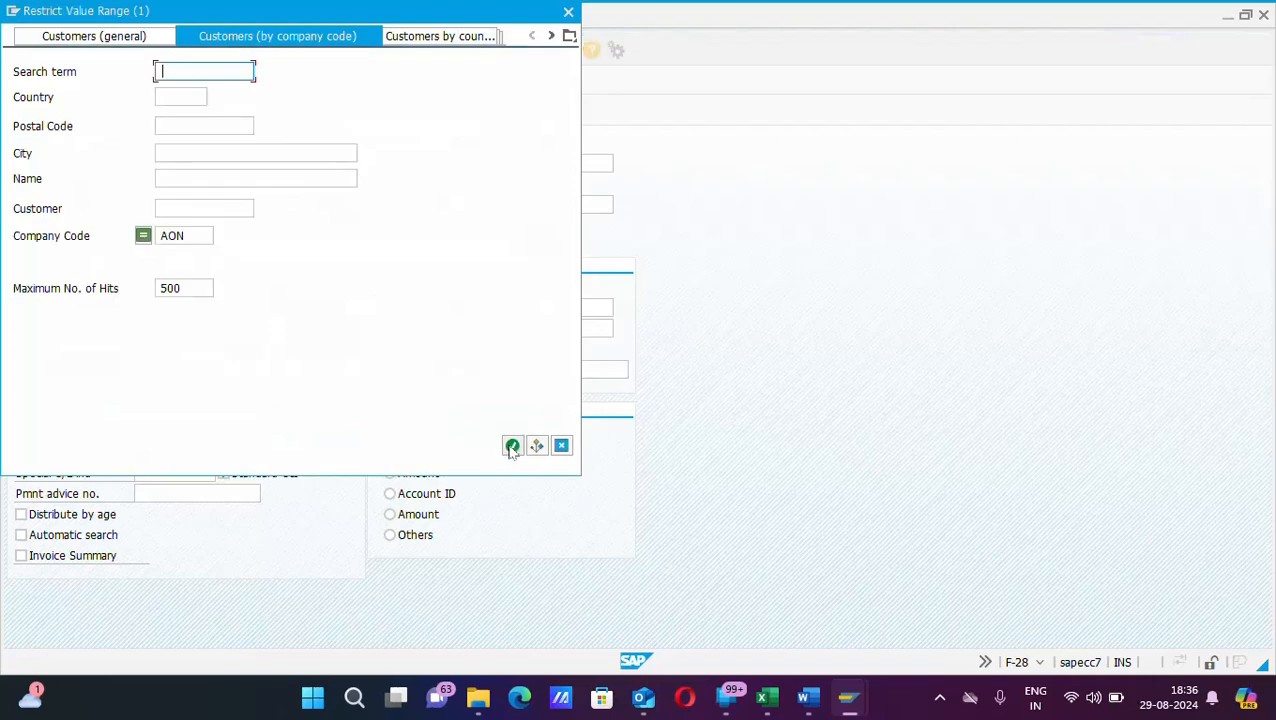
click(512, 447)
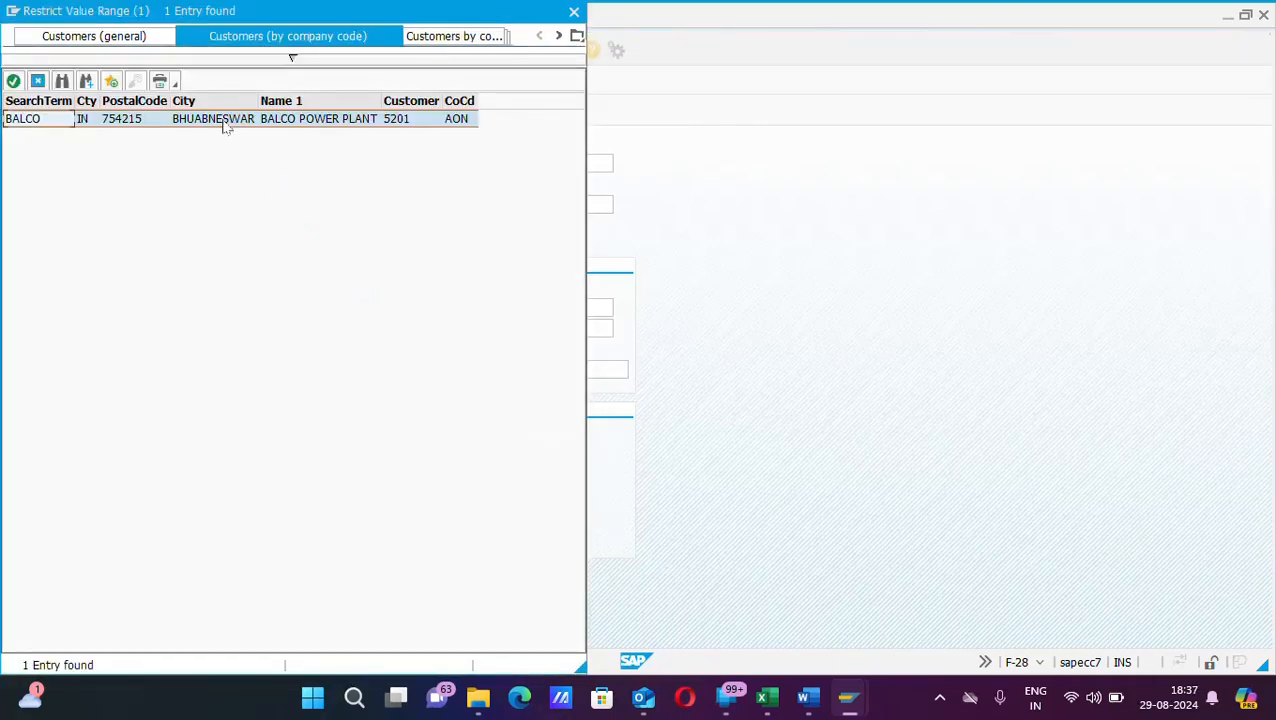
double_click(226, 121)
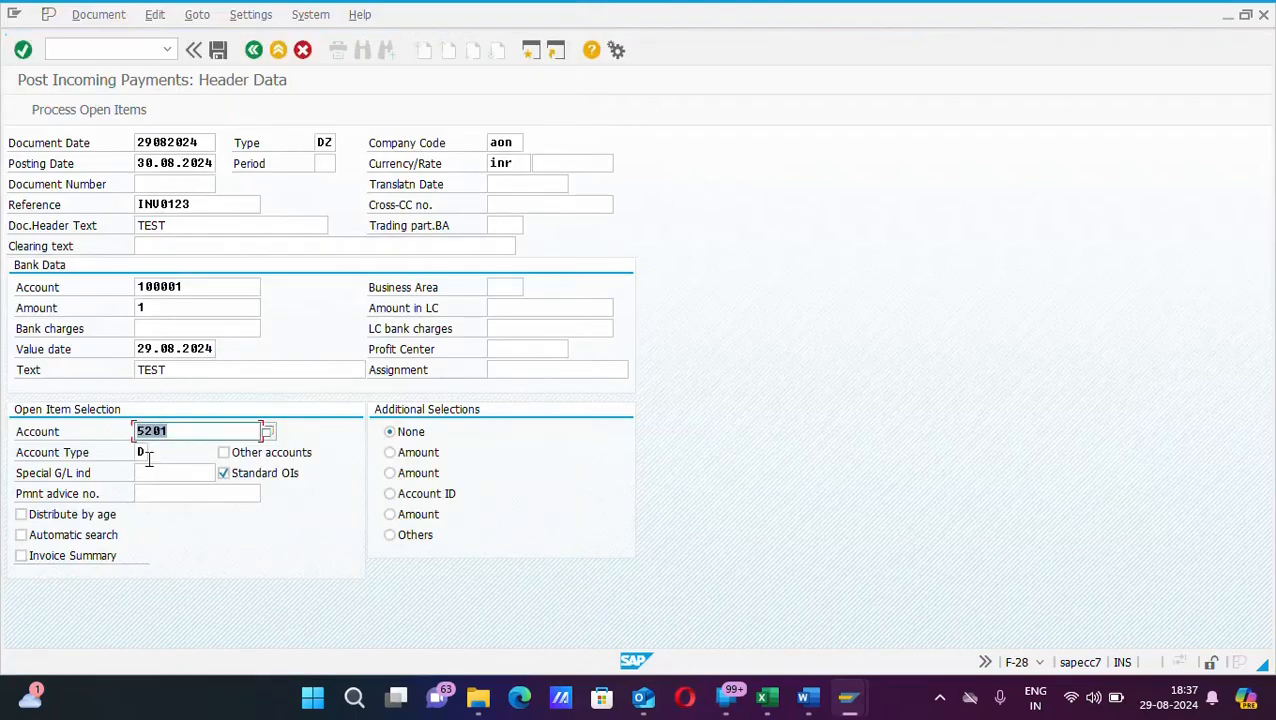
click(146, 452)
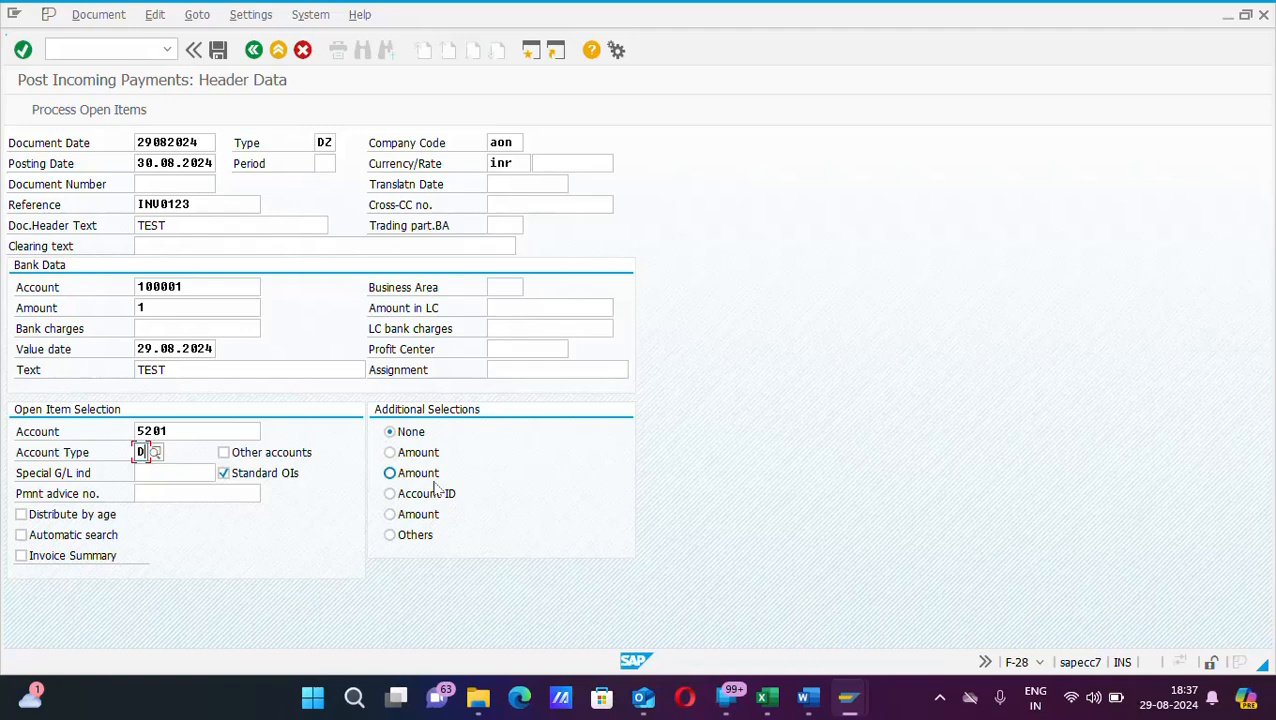
click(408, 455)
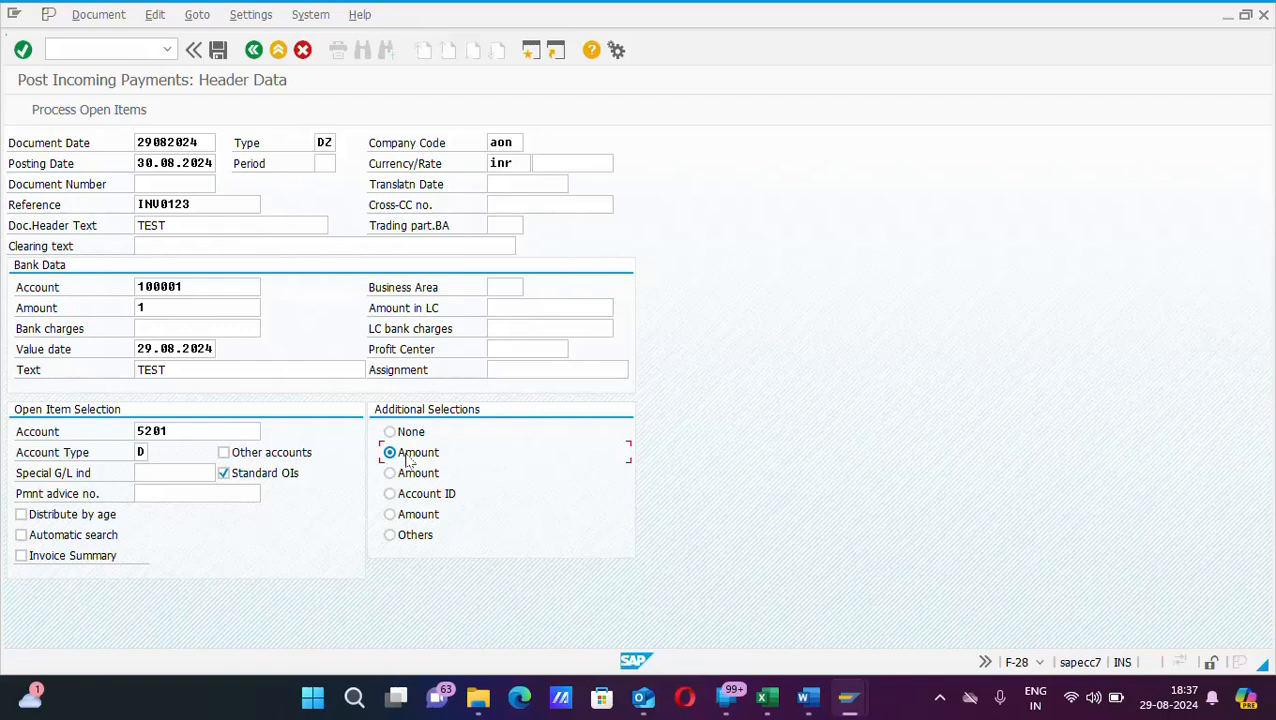
click(409, 432)
Step: Deactivate all open items, then activate invoice 18005's 1.000,00, leaving 999,00- not assigned
click(94, 116)
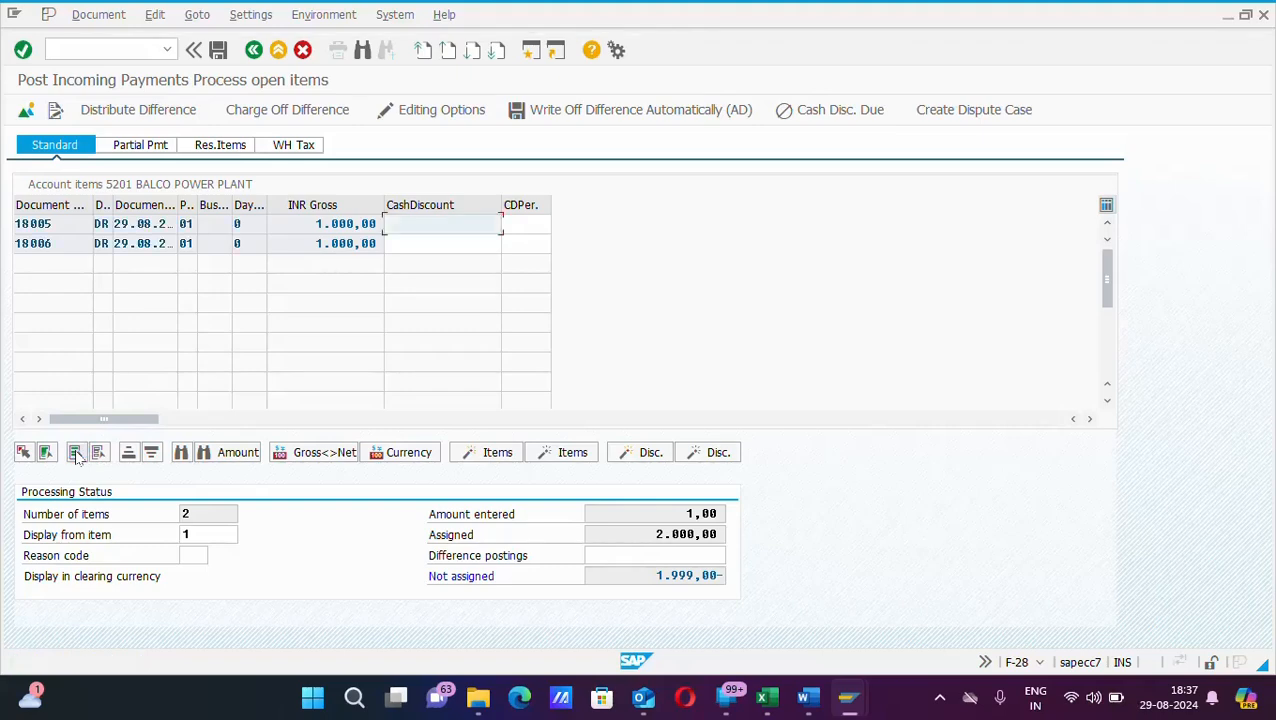
click(556, 453)
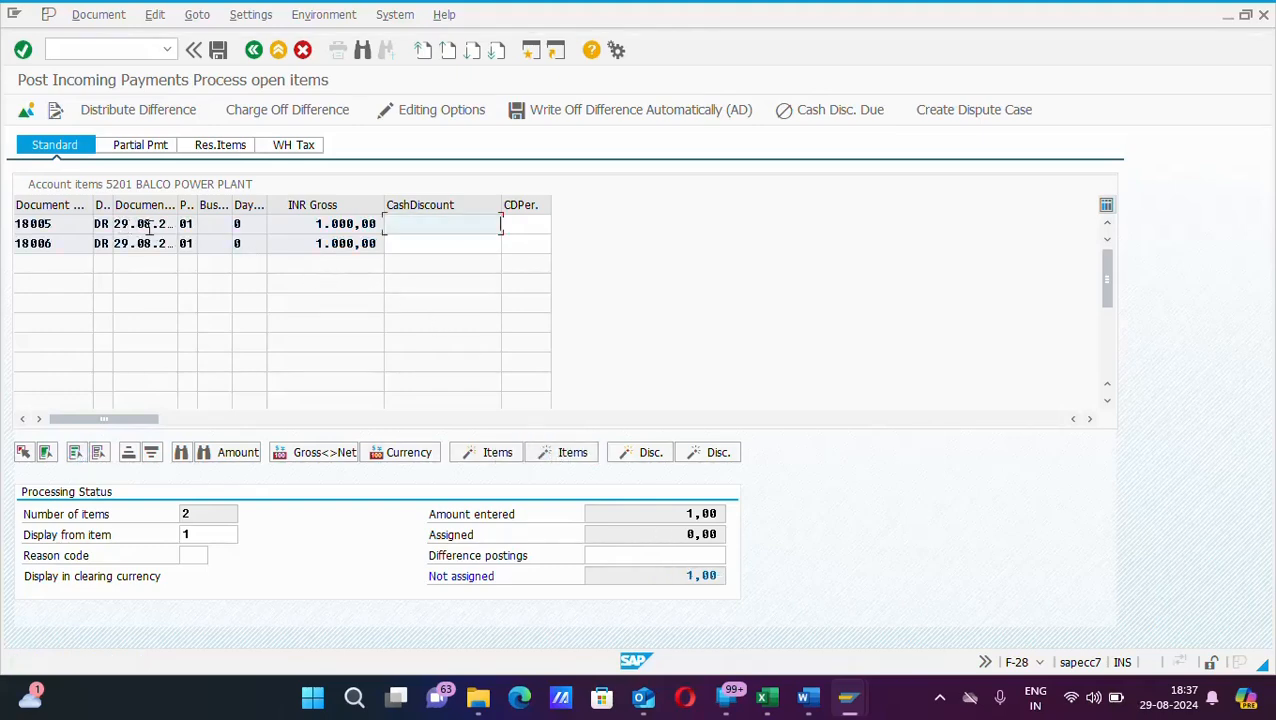
double_click(61, 225)
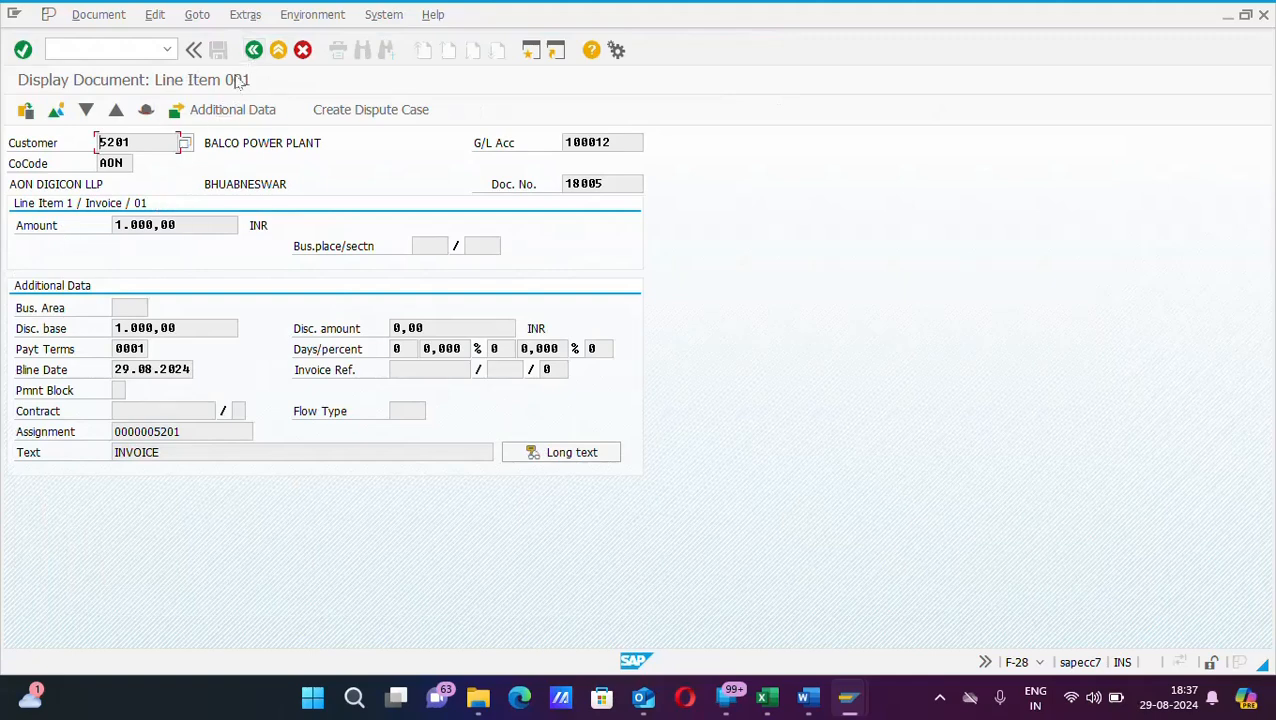
click(254, 50)
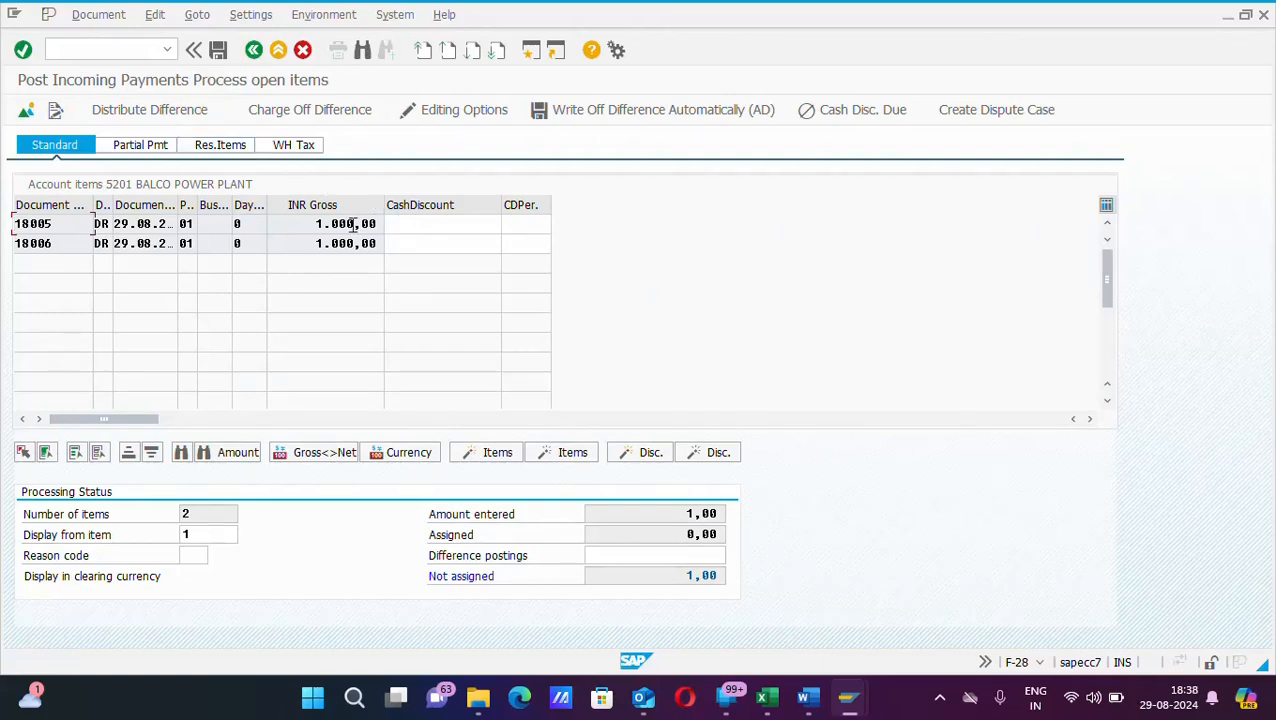
double_click(353, 226)
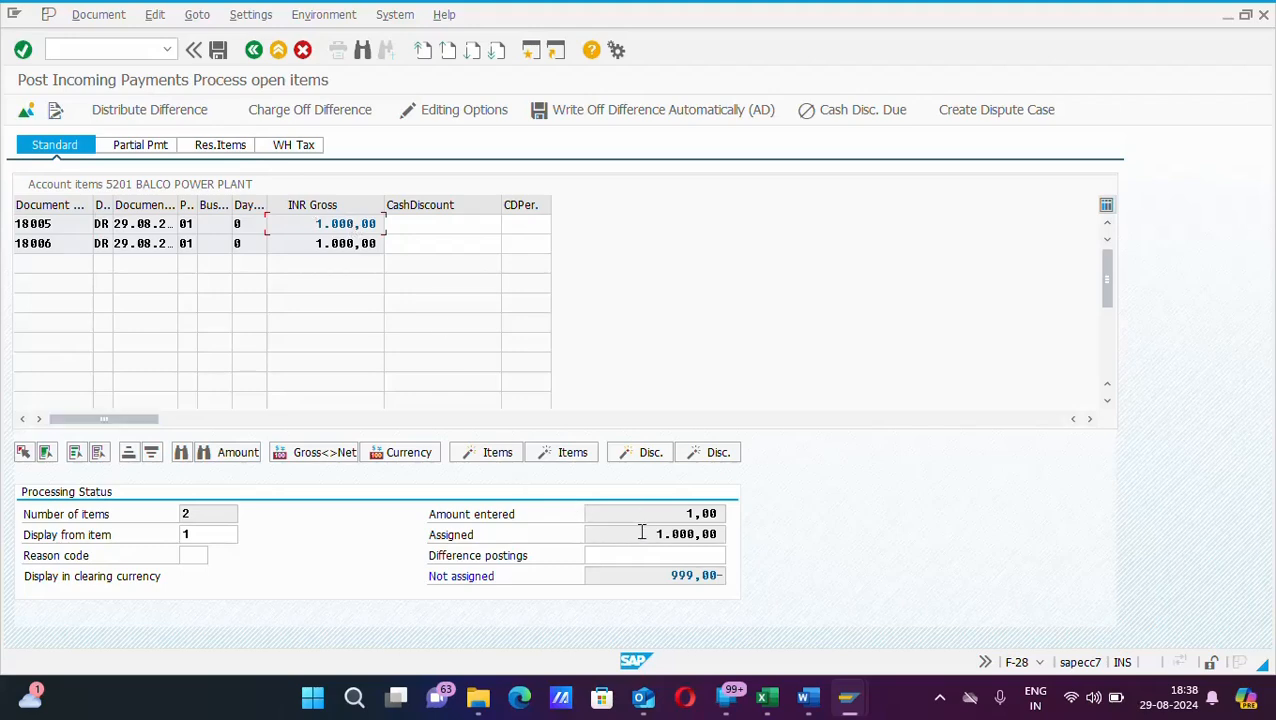
drag(672, 577, 711, 577)
Step: Change the bank line item (account 100001) amount from 1,00 to 1000 INR
click(322, 118)
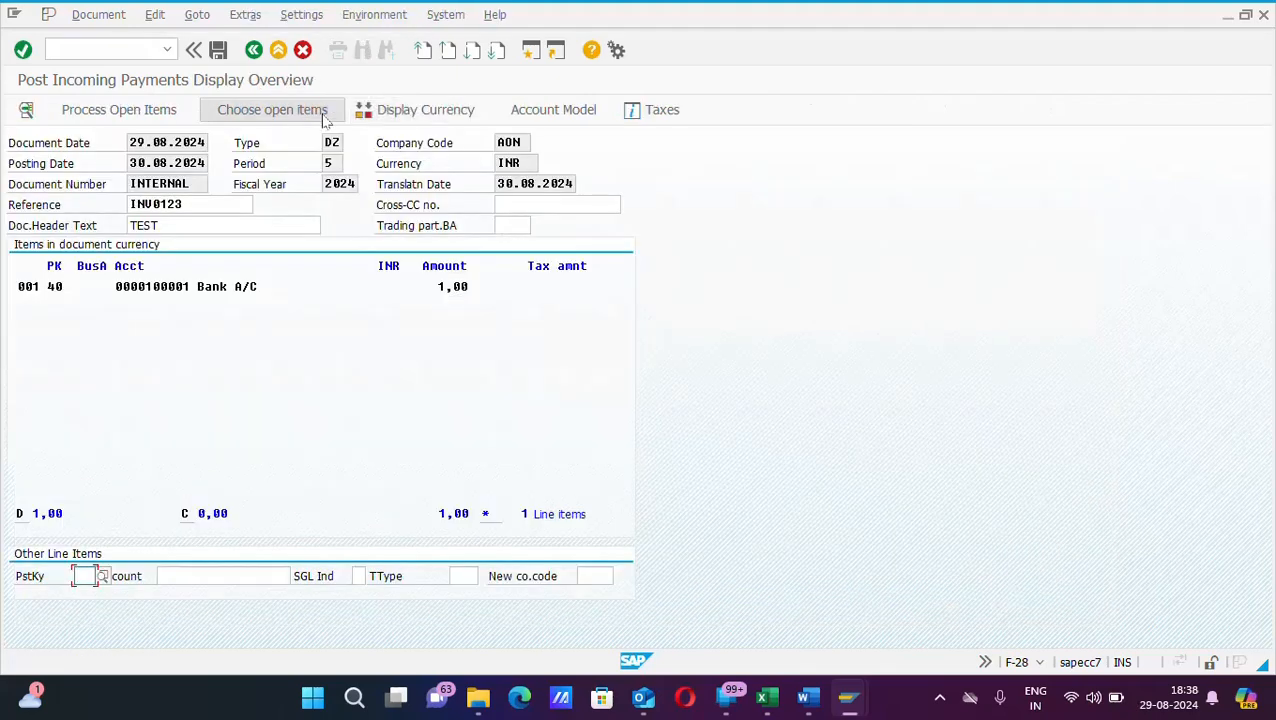
double_click(250, 286)
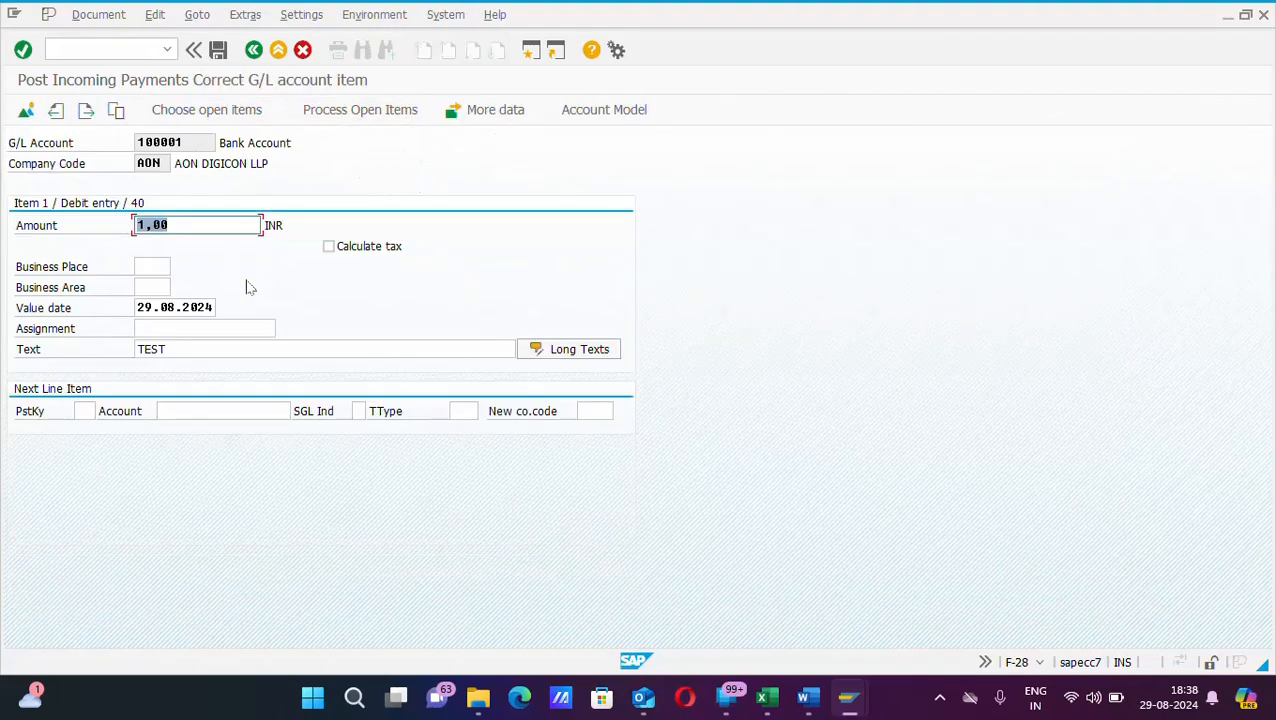
click(191, 224)
key(BackSpace)
key(BackSpace)
key(BackSpace)
key(BackSpace)
text(1000)
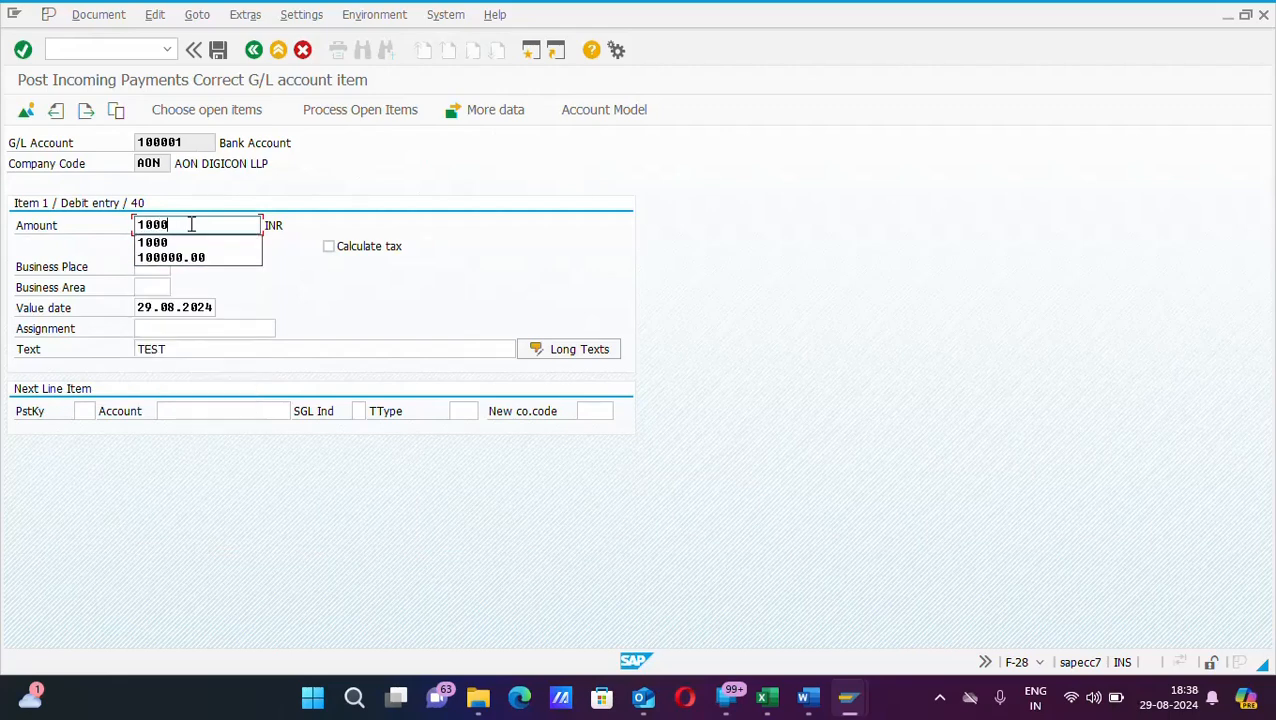
key(Return)
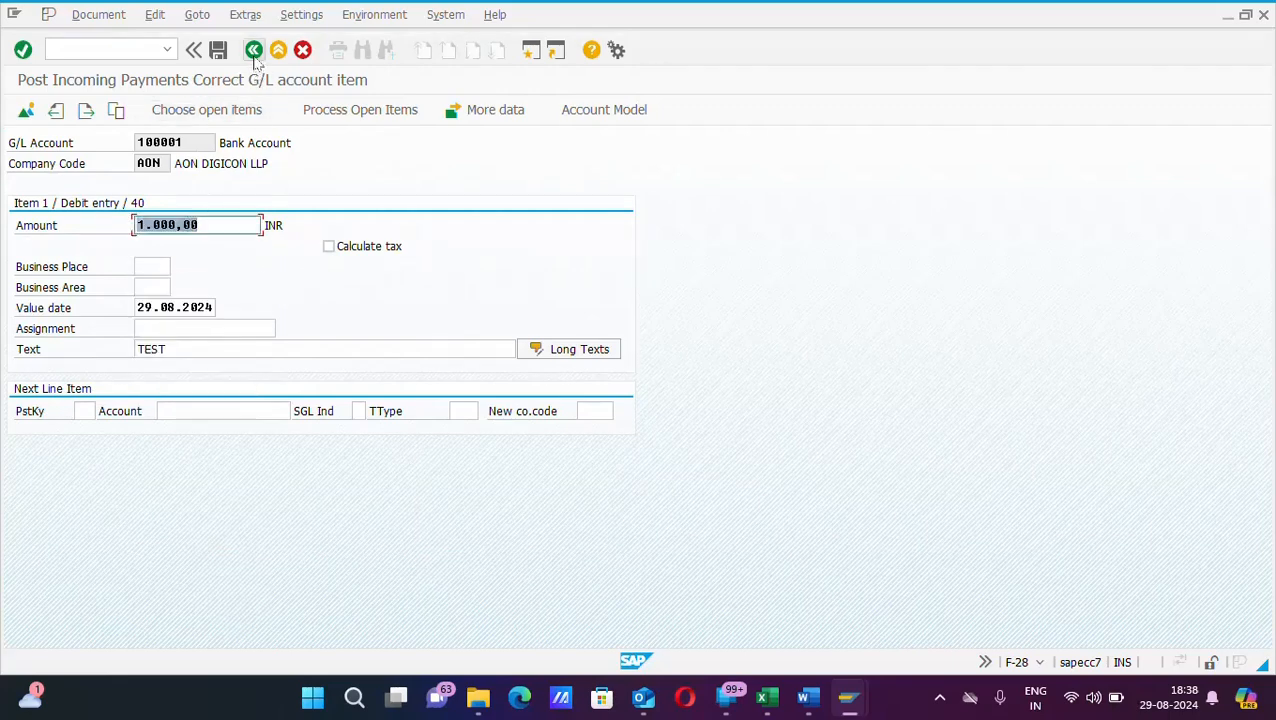
click(110, 18)
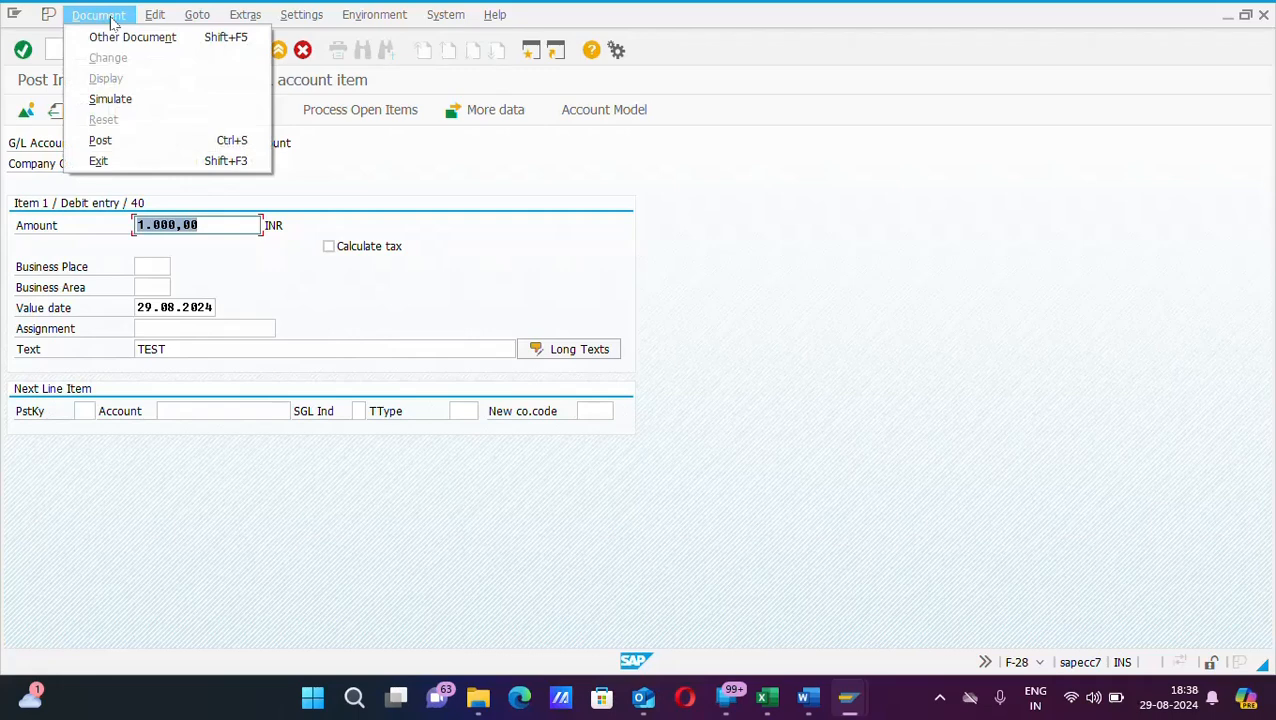
Step: Simulate and post the incoming payment, creating document 14008 in company code AON
click(110, 99)
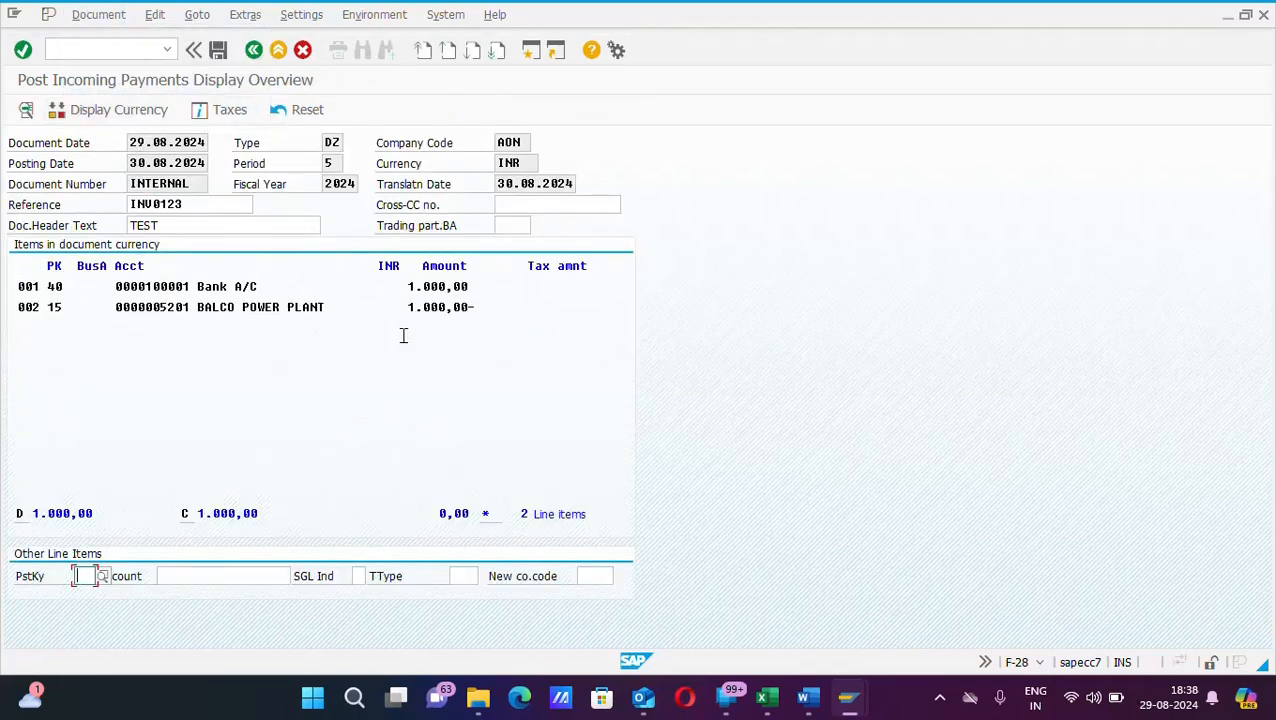
click(219, 52)
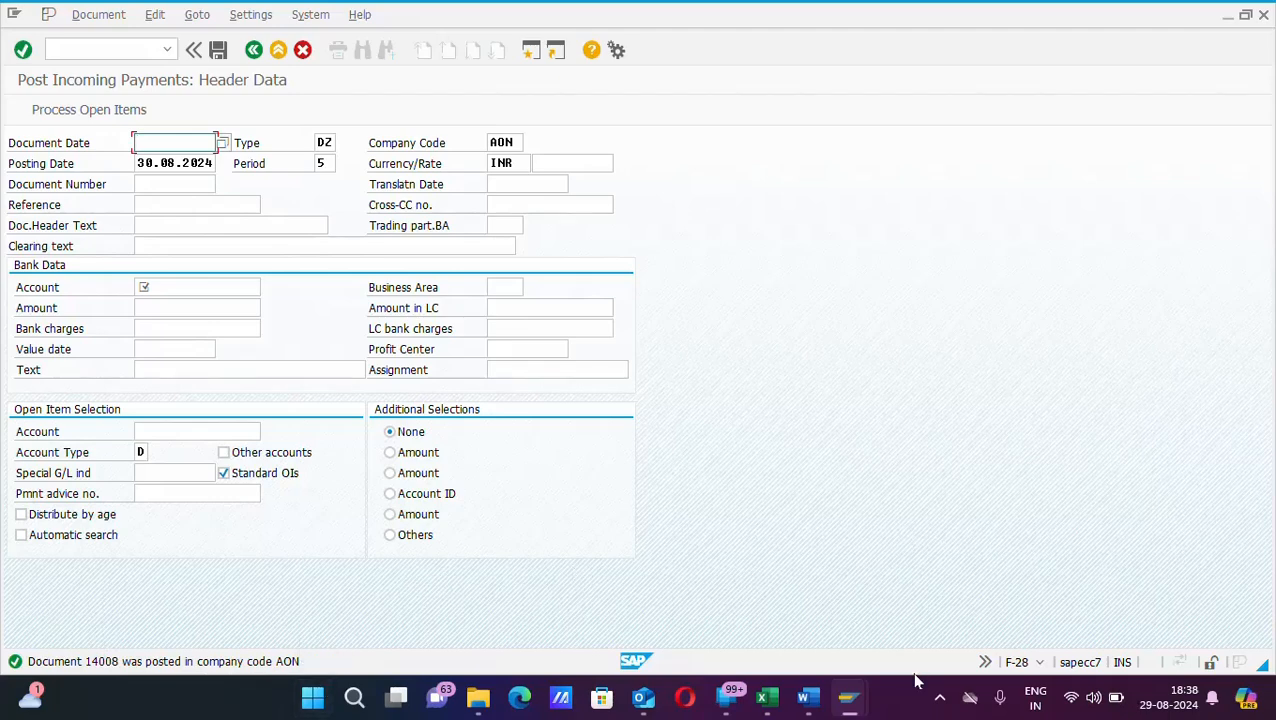
click(939, 694)
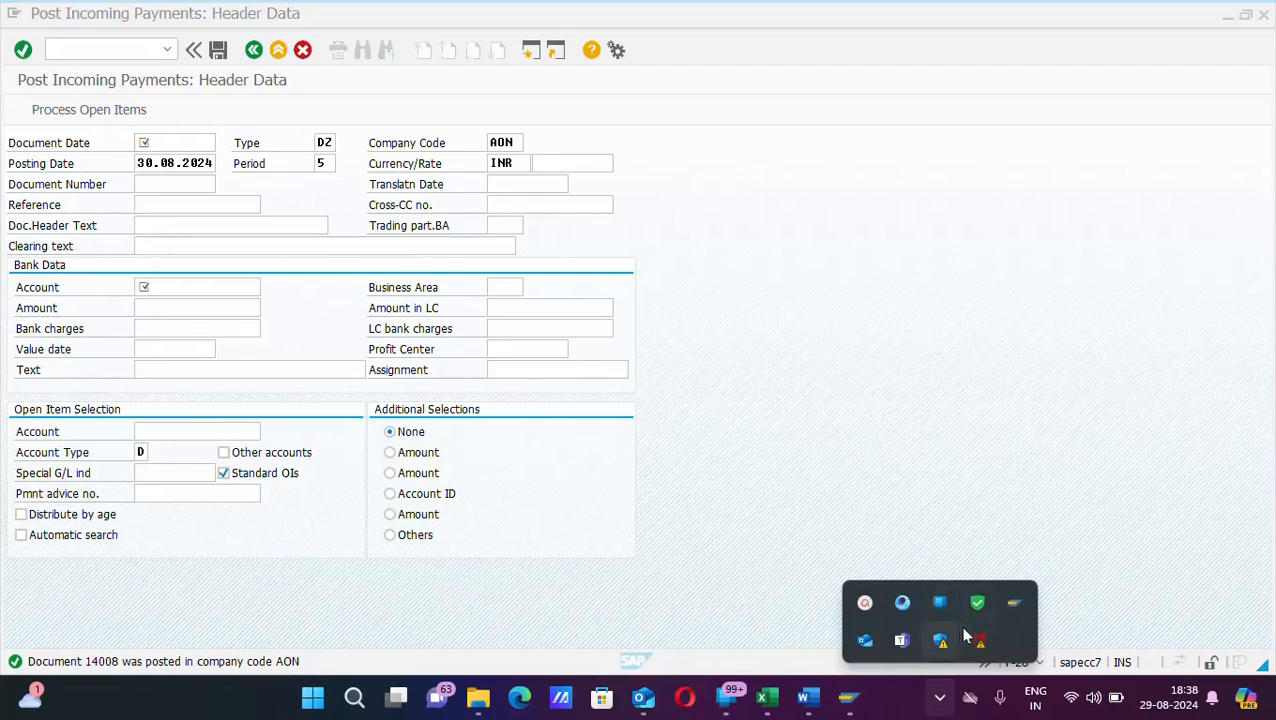